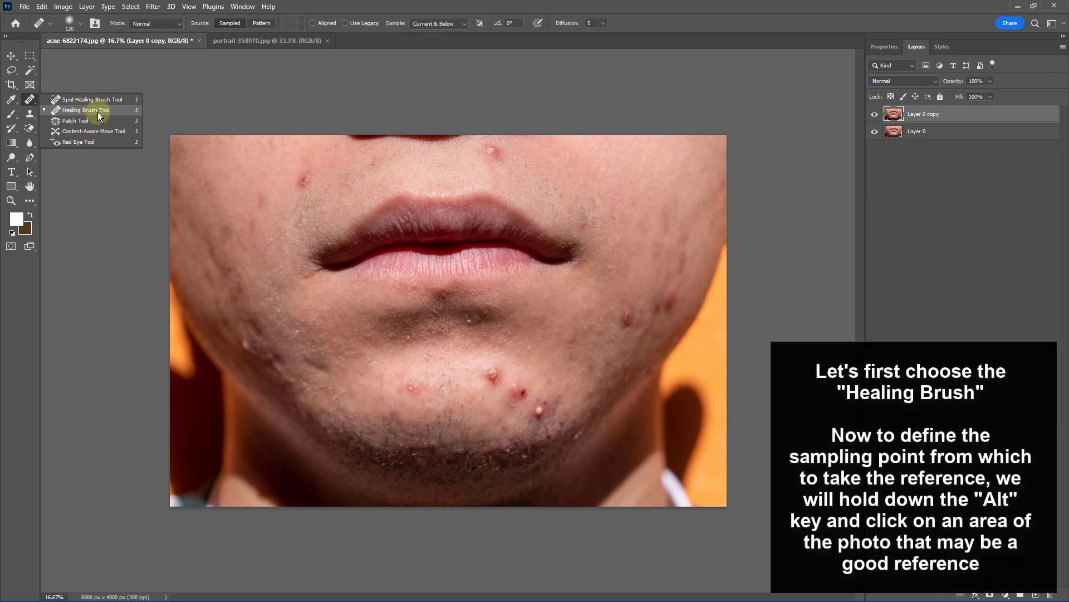
Step: Use the Healing Brush at 149 px with clear chin skin as the sampling source to paint out the chin pimples
click(98, 112)
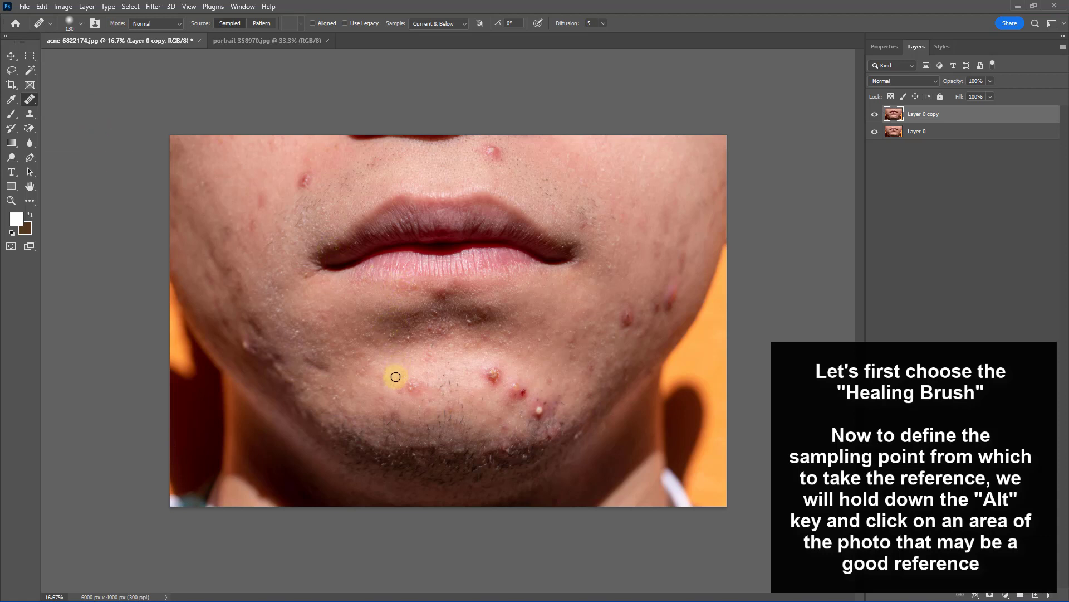
right_click(402, 373)
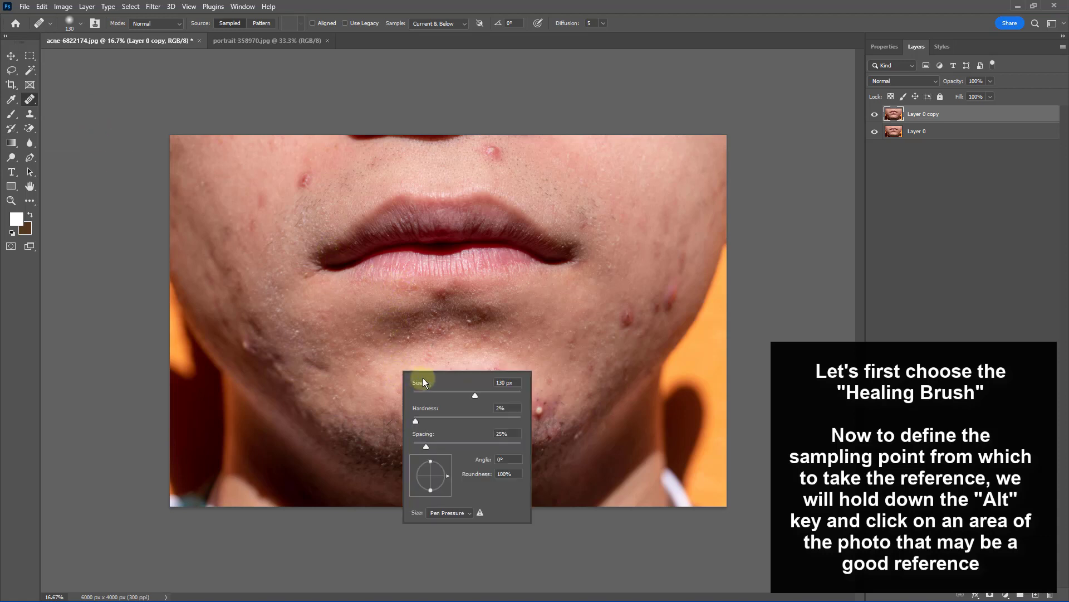
click(481, 394)
alt+click(378, 380)
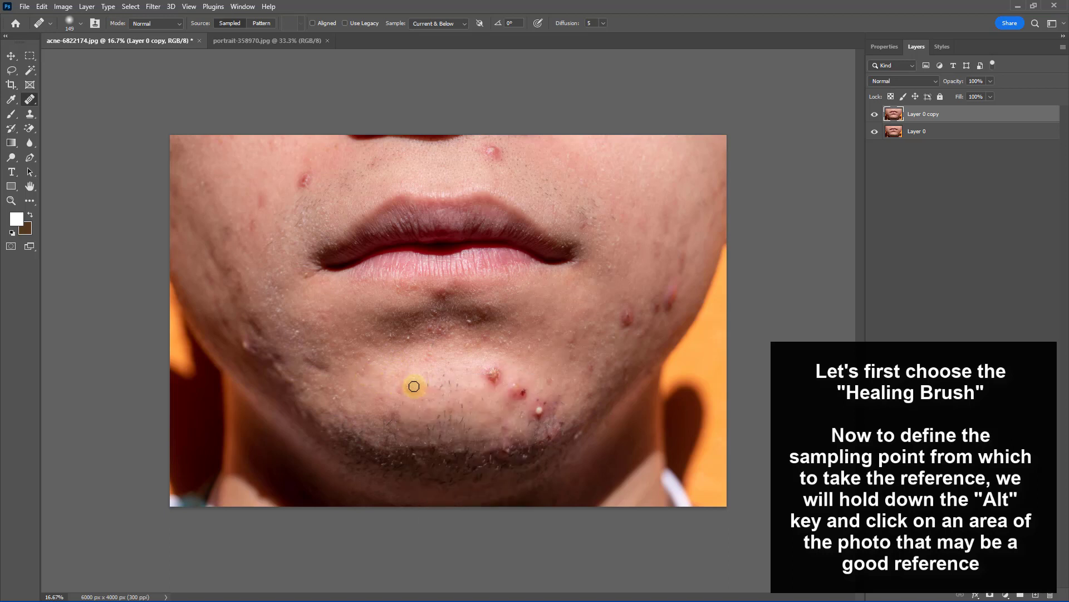
drag(420, 394, 411, 386)
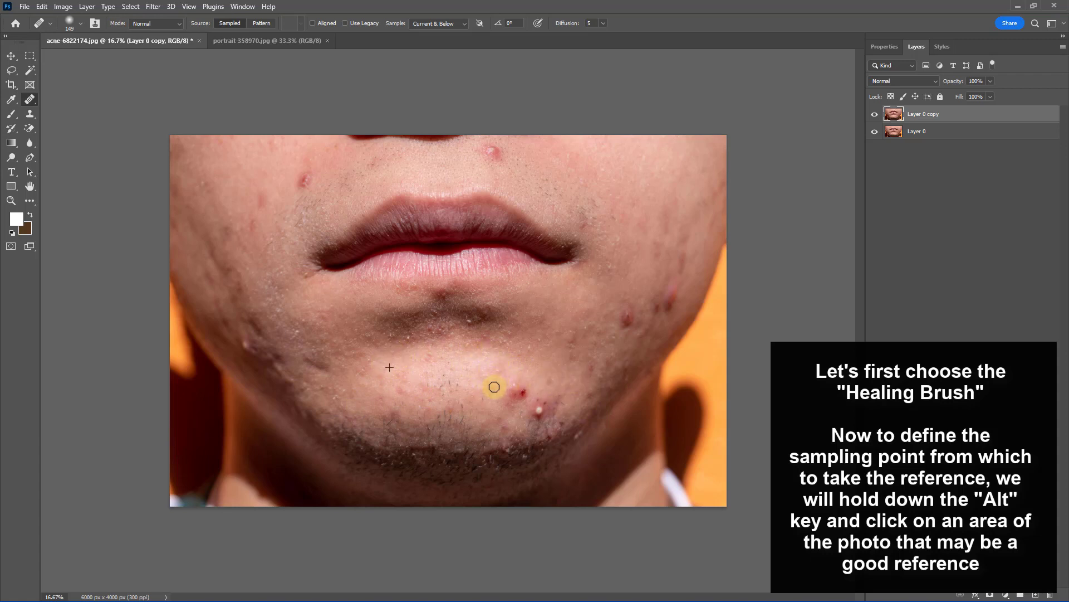
mouse_move(494, 386)
mouse_down()
mouse_move(538, 387)
mouse_move(544, 418)
mouse_up()
click(583, 397)
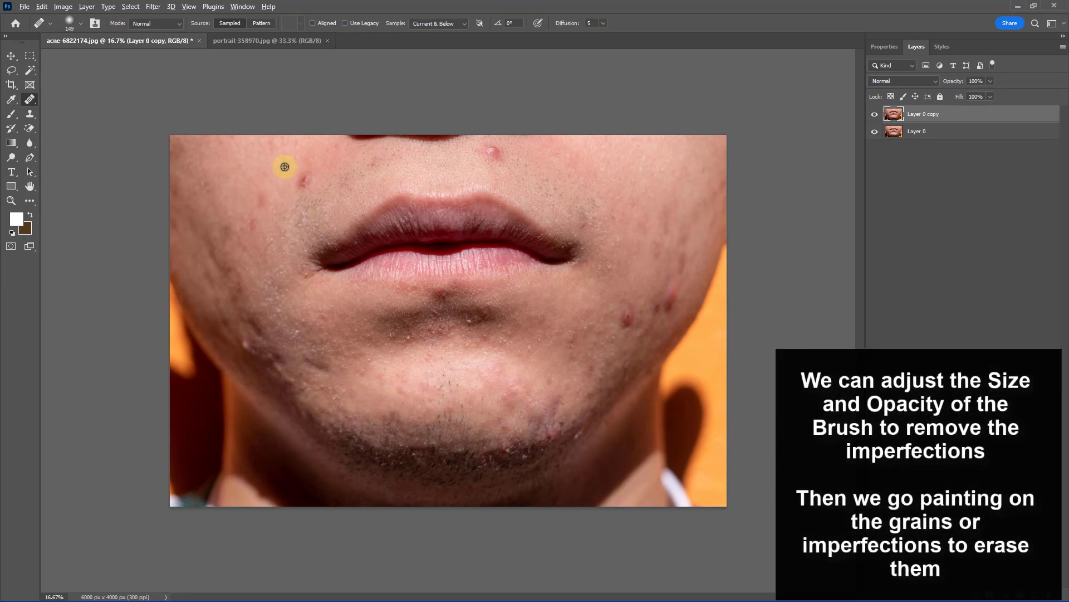
Step: Heal the red blemishes on both cheeks with the Healing Brush, sampling clean skin near the spots
mouse_move(285, 166)
mouse_down()
mouse_move(313, 169)
mouse_move(270, 191)
mouse_up()
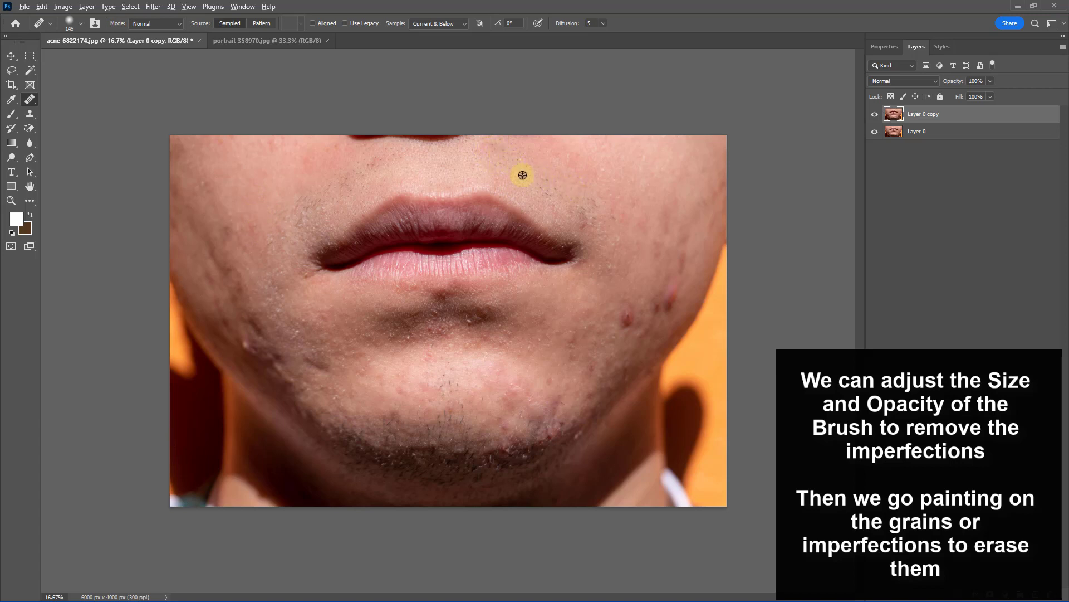
alt+click(634, 267)
mouse_move(631, 305)
mouse_down()
mouse_move(666, 279)
mouse_move(670, 297)
mouse_move(676, 275)
mouse_move(675, 303)
mouse_move(665, 308)
mouse_move(688, 308)
mouse_move(688, 274)
mouse_move(703, 264)
mouse_move(667, 294)
mouse_move(678, 282)
mouse_move(682, 318)
mouse_move(689, 311)
mouse_move(661, 262)
mouse_move(675, 275)
mouse_move(671, 310)
mouse_up()
alt+click(702, 266)
alt+click(660, 266)
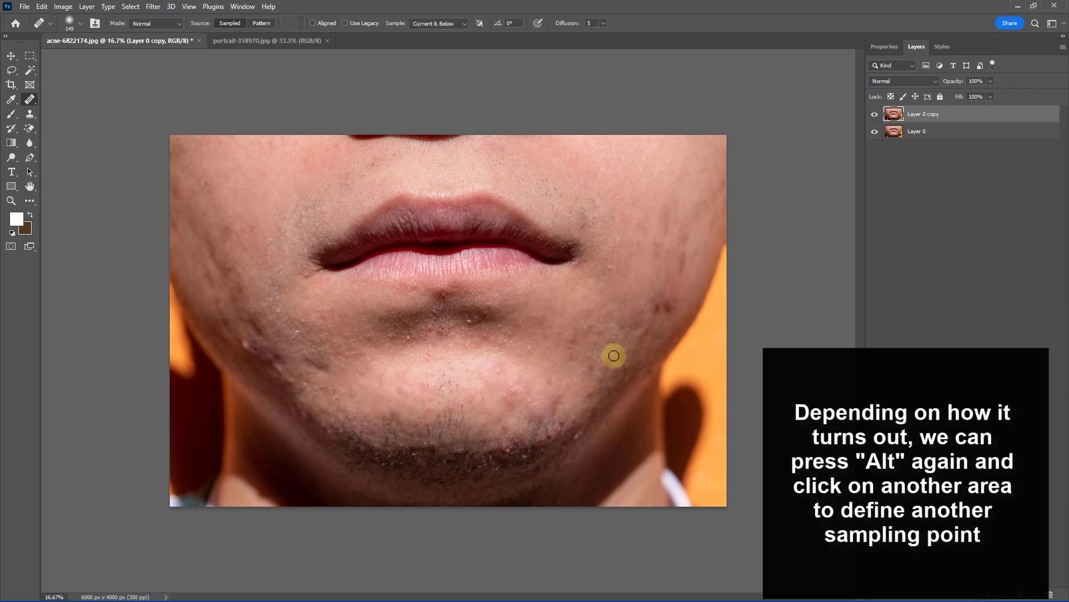
Step: Resample clear chin skin and heal the remaining marks along the chin and beard edge
alt+click(563, 402)
mouse_move(561, 416)
mouse_down()
mouse_move(454, 450)
mouse_move(396, 447)
mouse_move(568, 440)
mouse_move(550, 438)
mouse_move(613, 422)
mouse_move(573, 418)
mouse_move(563, 394)
mouse_move(551, 413)
mouse_move(564, 432)
mouse_move(596, 429)
mouse_move(504, 427)
mouse_move(489, 404)
mouse_move(513, 425)
mouse_move(592, 444)
mouse_move(548, 406)
mouse_up()
alt+click(381, 392)
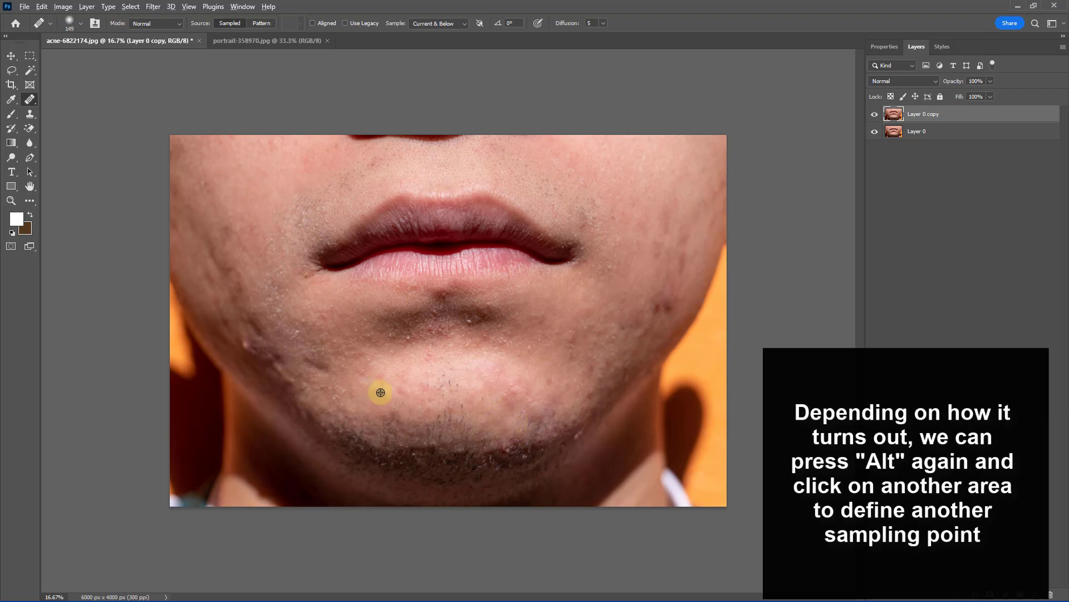
drag(405, 392, 477, 390)
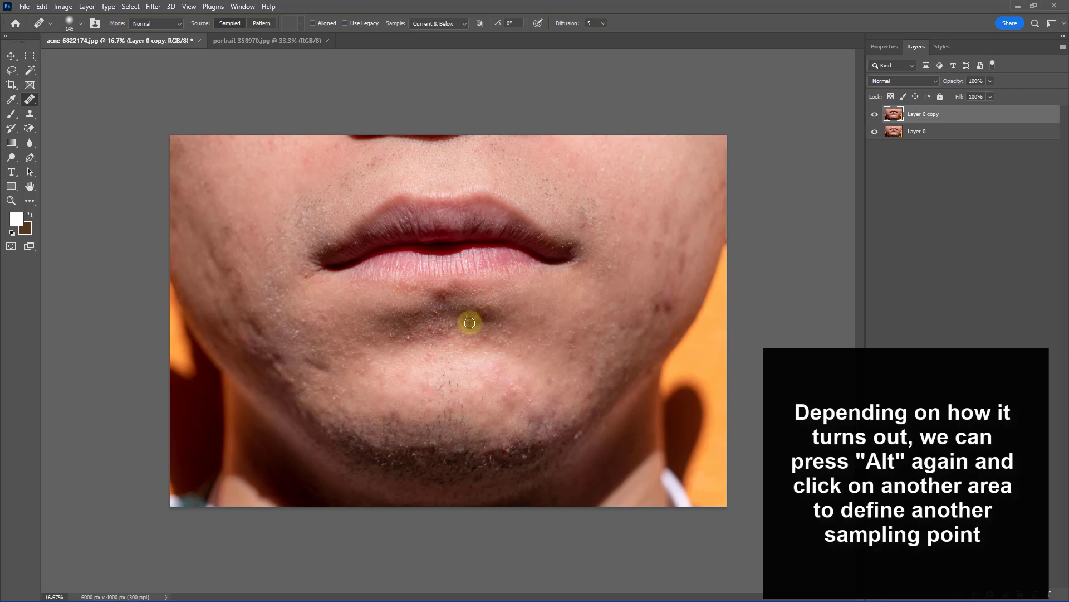
Step: Touch up small leftover spots below the lower lip, beside the mouth and on the chin with the Healing Brush
click(409, 339)
click(559, 338)
click(443, 344)
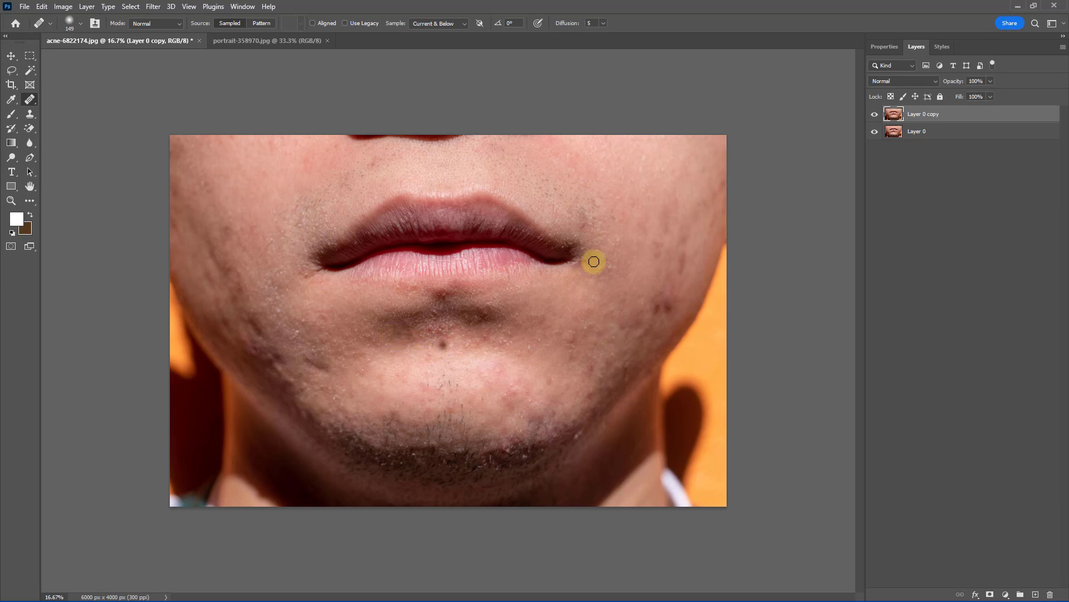
click(639, 232)
click(543, 389)
click(428, 412)
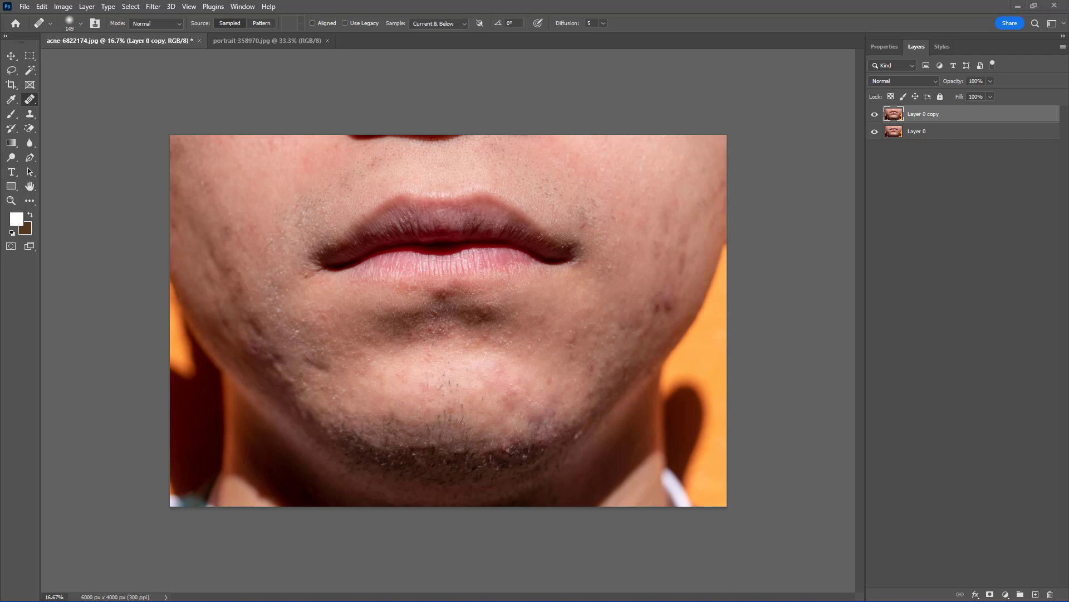
Step: Switch to the Spot Healing Brush and duplicate Layer 0 with Layer 0 copy hidden
right_click(29, 99)
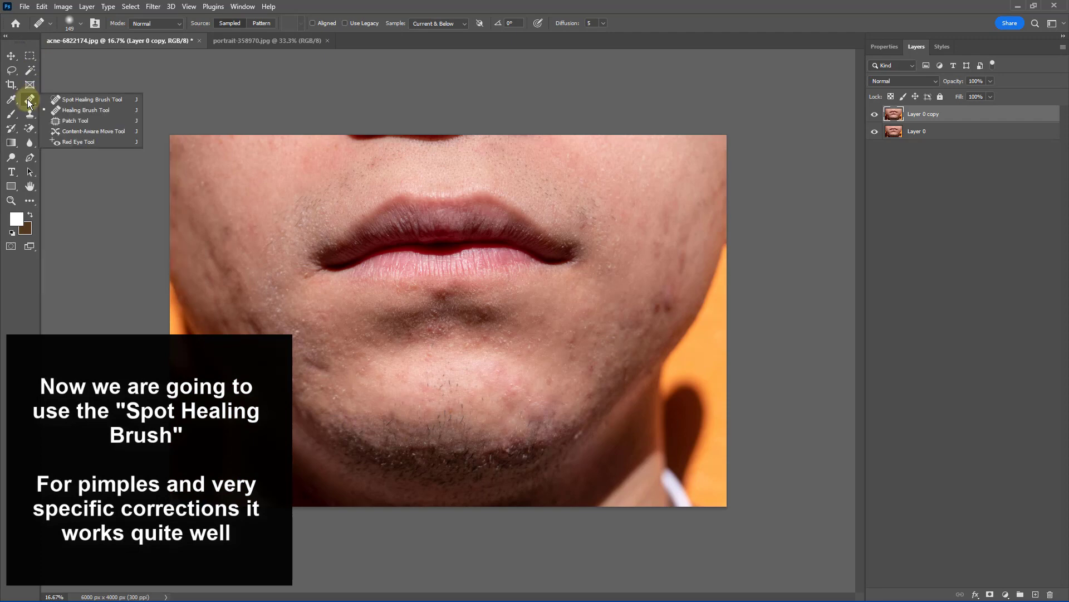
click(76, 99)
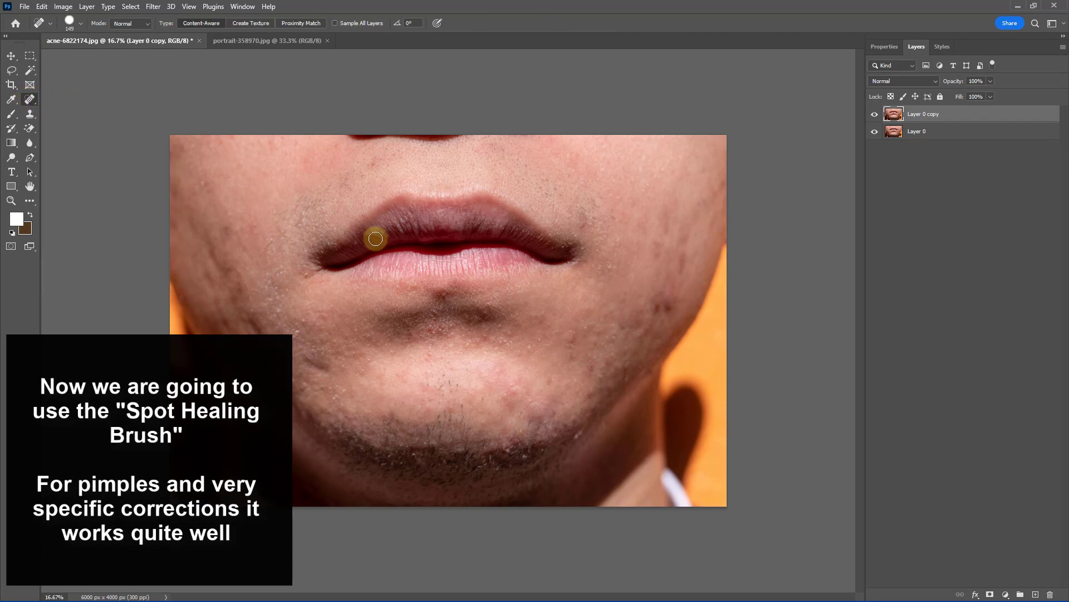
click(874, 114)
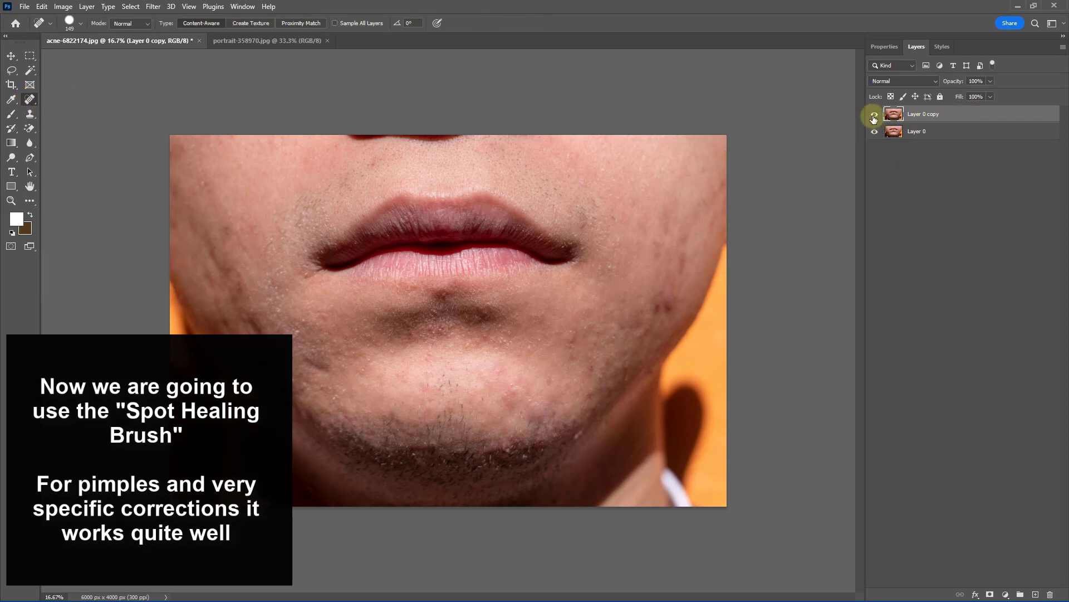
click(912, 134)
key(ctrl+j)
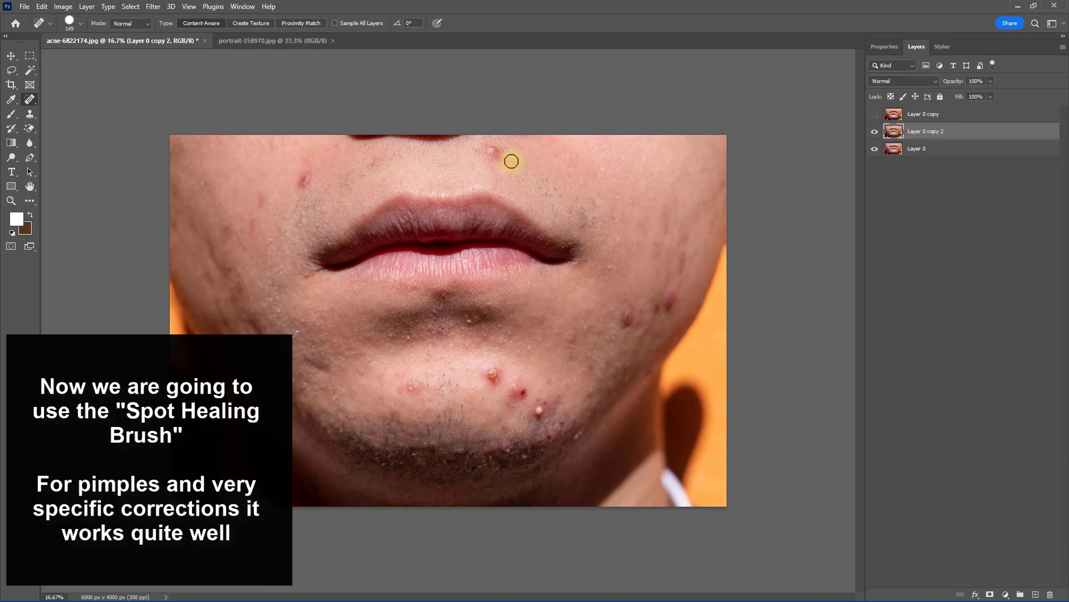
Step: Set the Spot Healing Brush to 186 px and remove the pimples above the upper lip, on the right cheek and on the lower chin
right_click(505, 153)
click(593, 178)
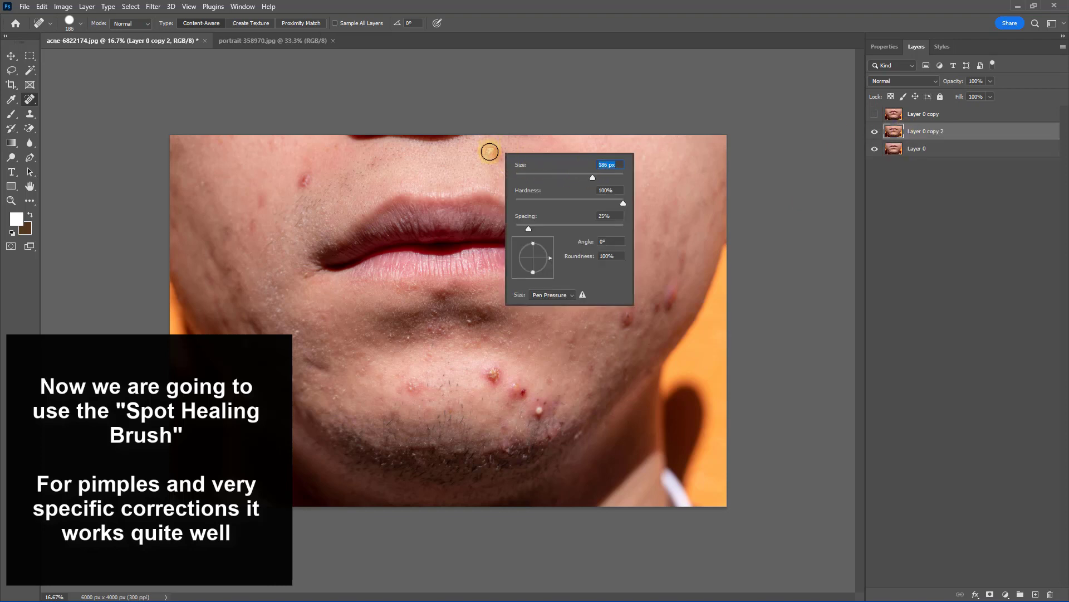
click(490, 151)
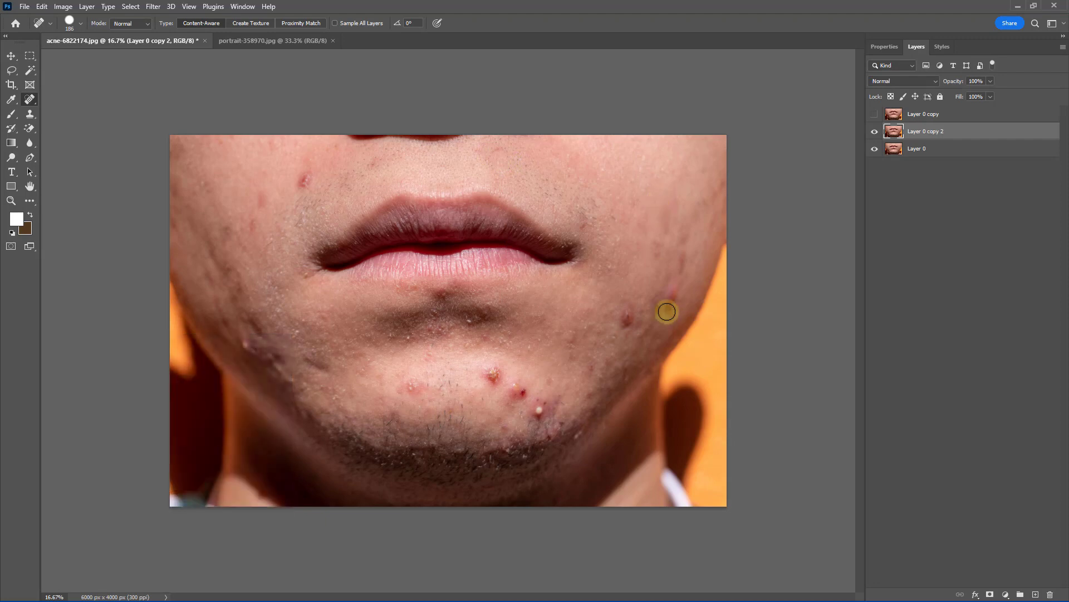
drag(627, 311, 627, 319)
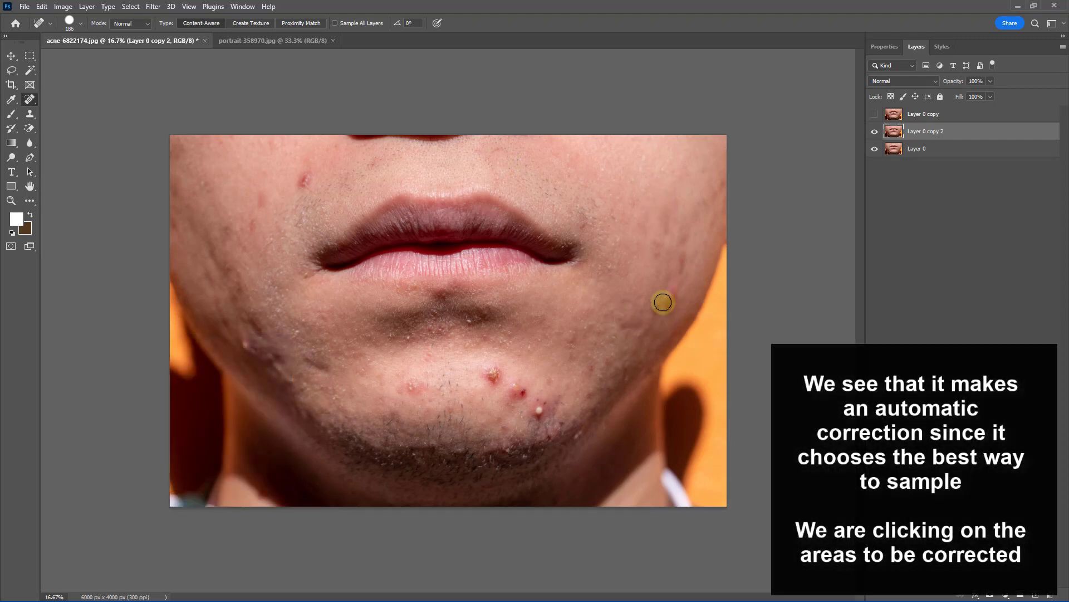
drag(529, 412, 545, 406)
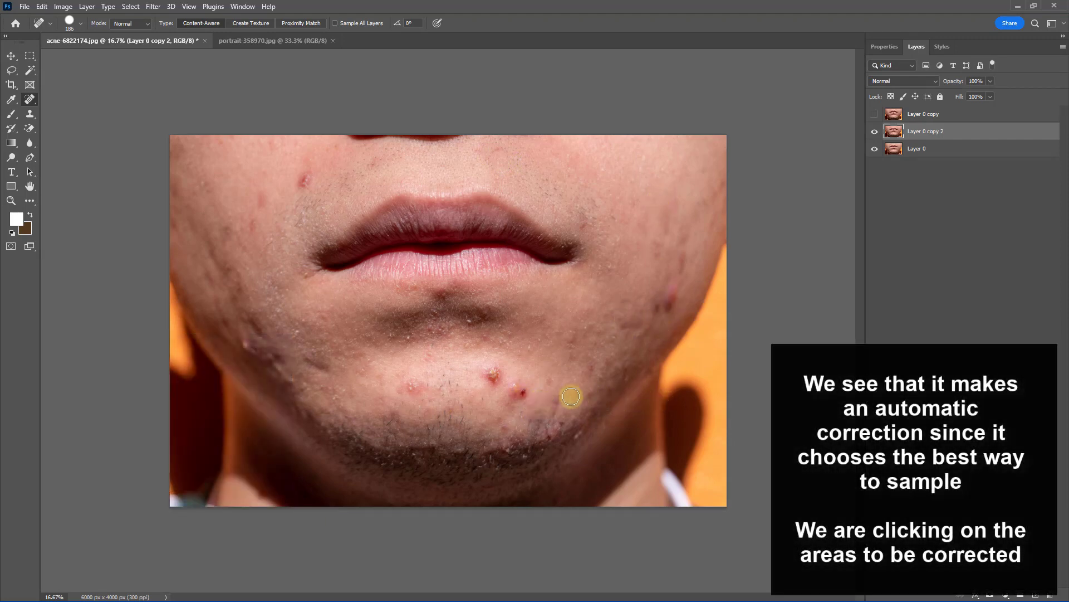
Step: Enlarge the Spot Healing Brush to 254 px and remove the remaining red pimples on the chin
right_click(523, 396)
click(616, 417)
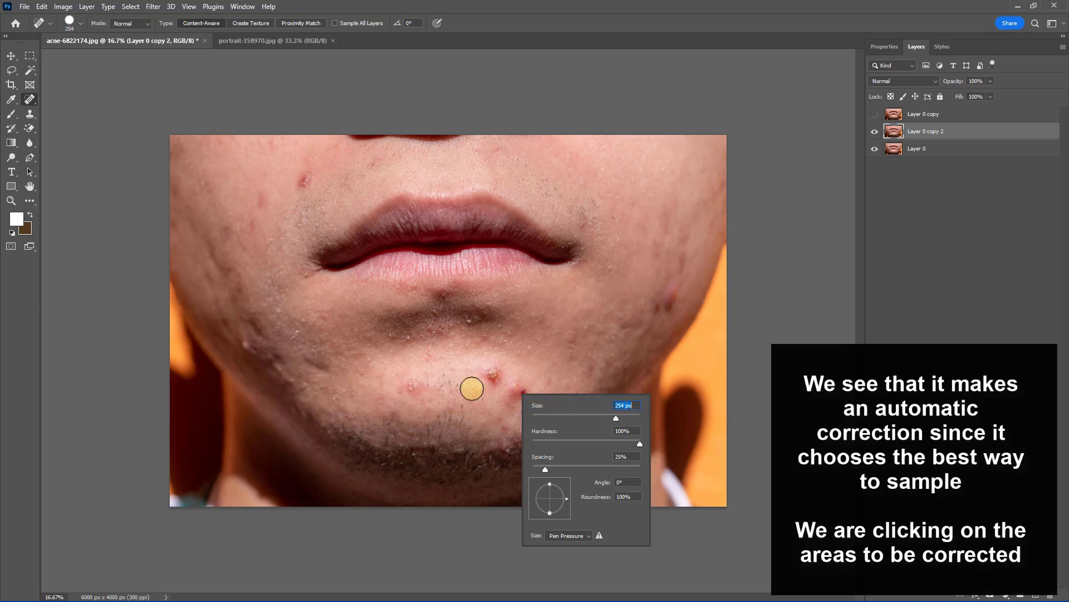
click(493, 375)
click(523, 393)
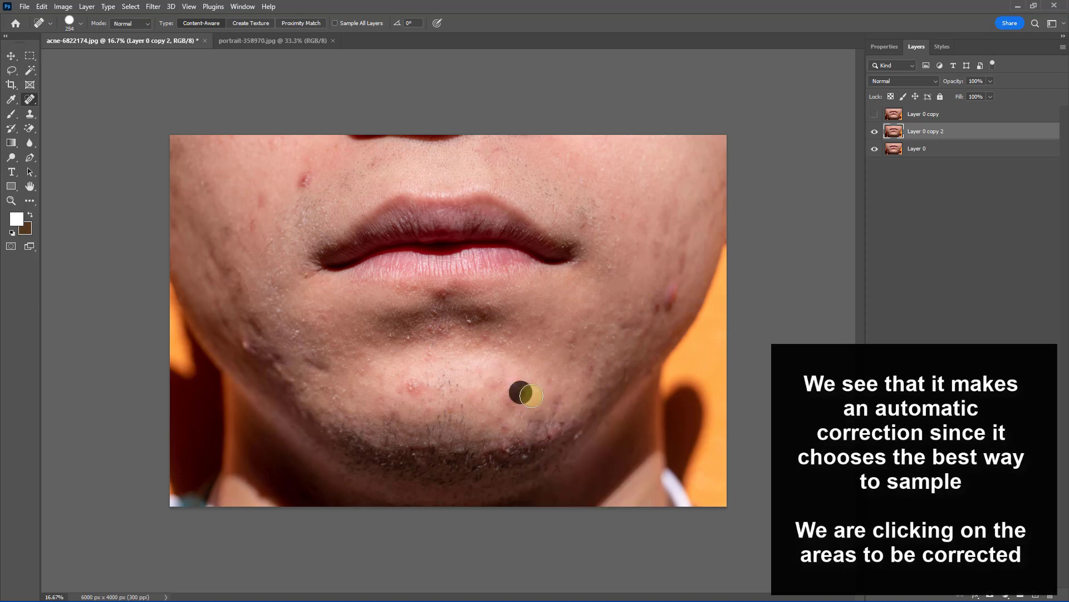
click(416, 387)
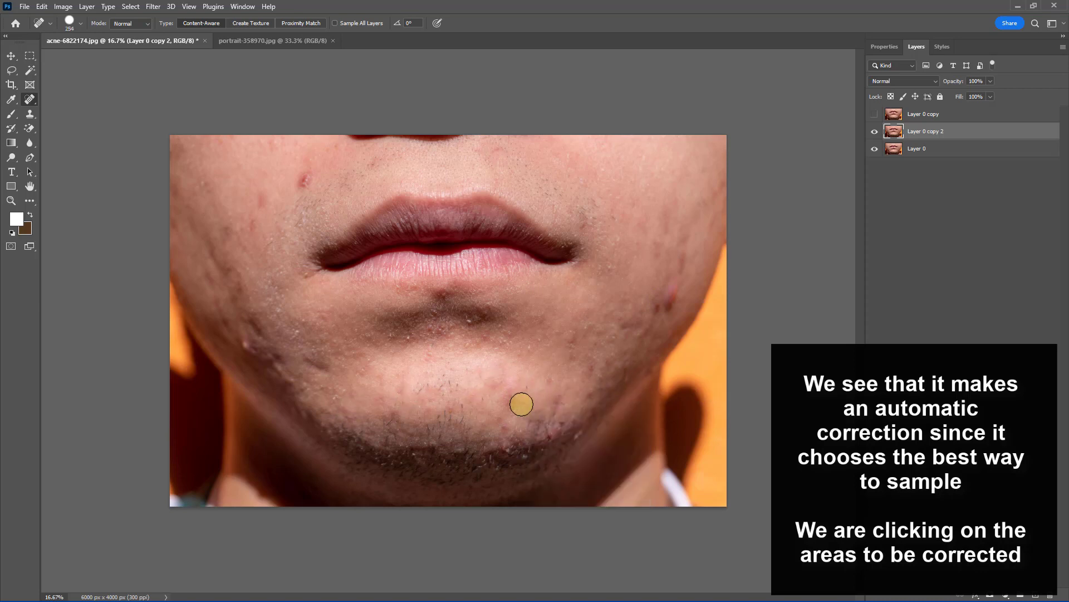
click(432, 358)
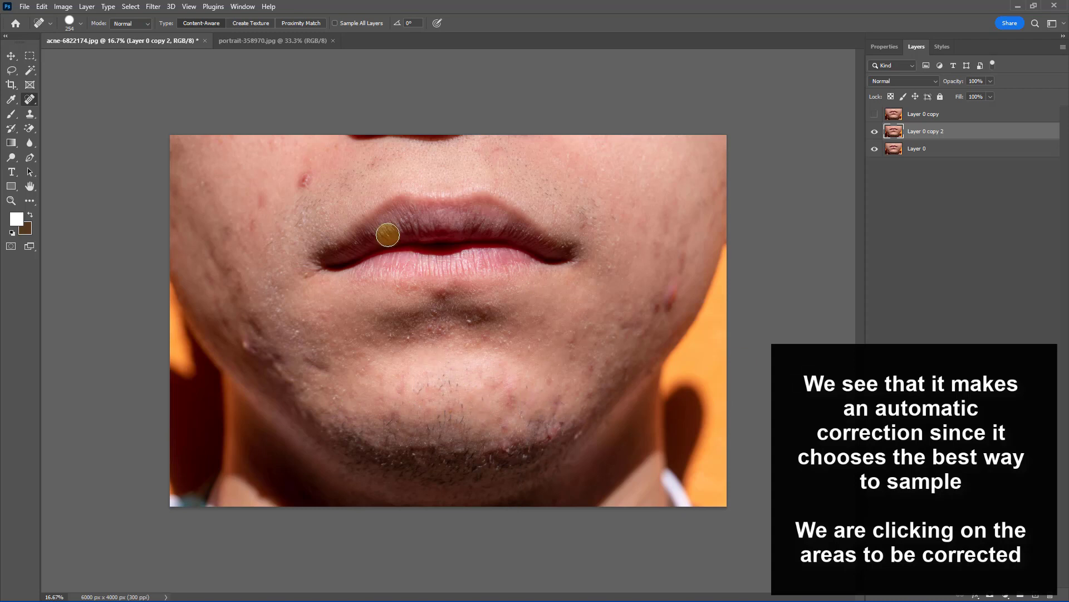
Step: Remove the red blemishes and dark marks on both cheeks with the Spot Healing Brush
click(306, 178)
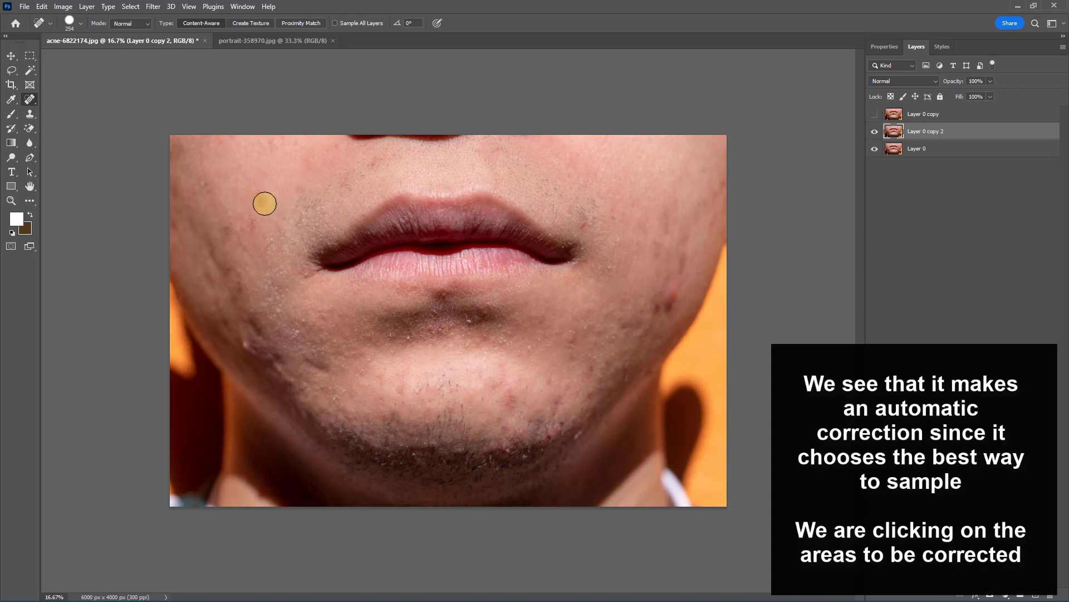
click(262, 201)
click(252, 225)
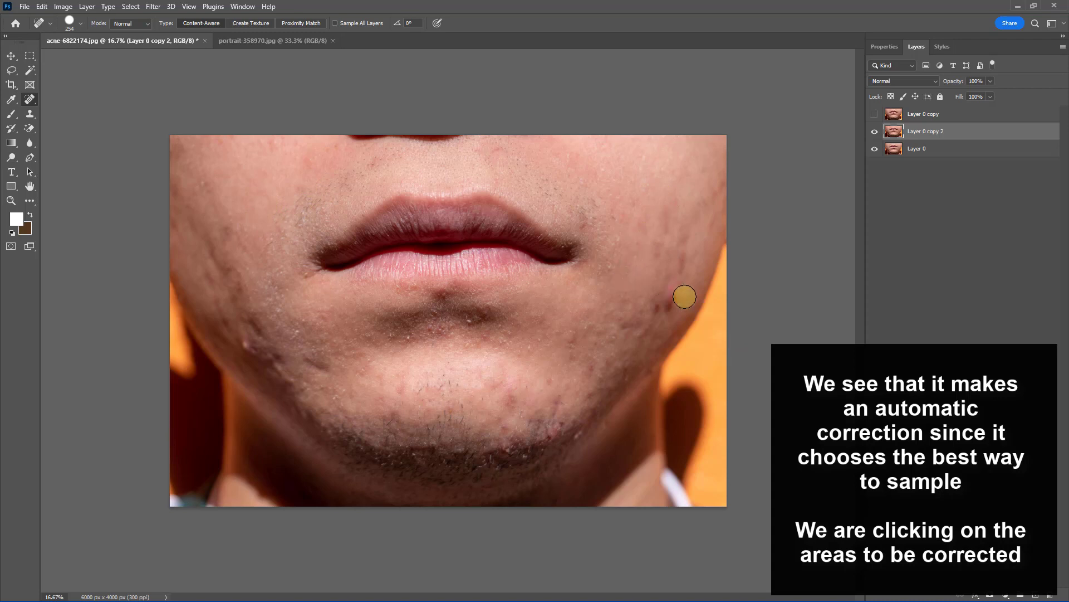
click(669, 305)
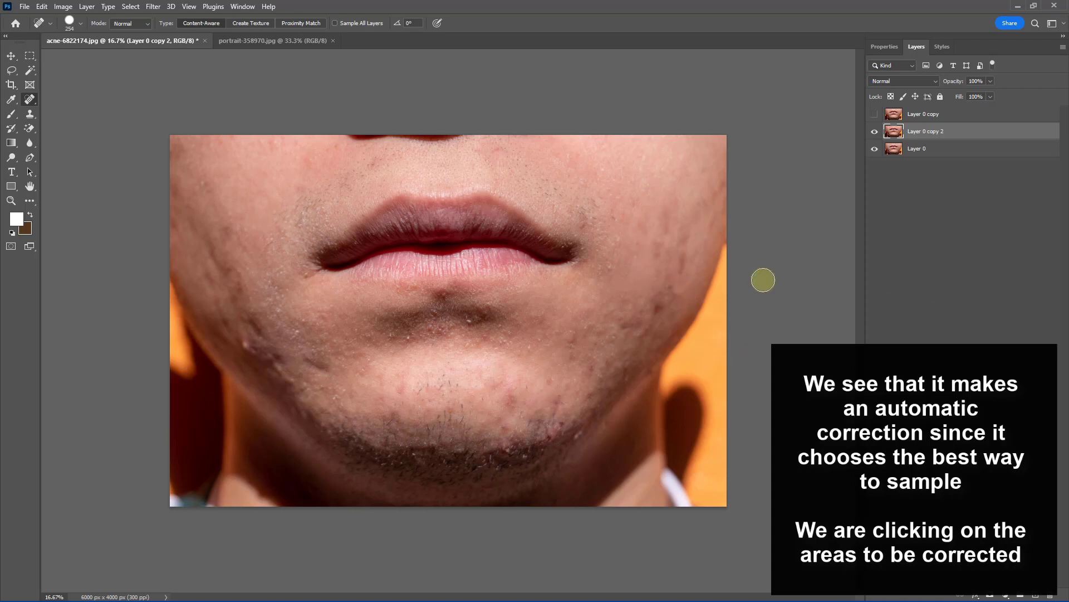
click(684, 257)
Step: Clean up the faint red marks left on the chin and along the beard edge with the Spot Healing Brush
click(509, 402)
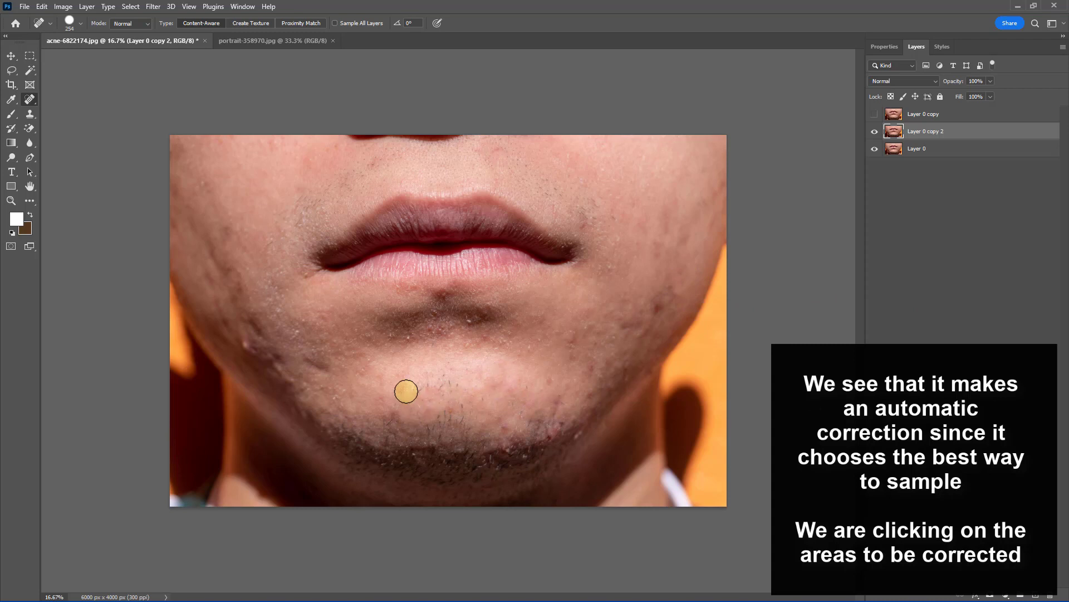
click(407, 391)
click(511, 426)
click(554, 430)
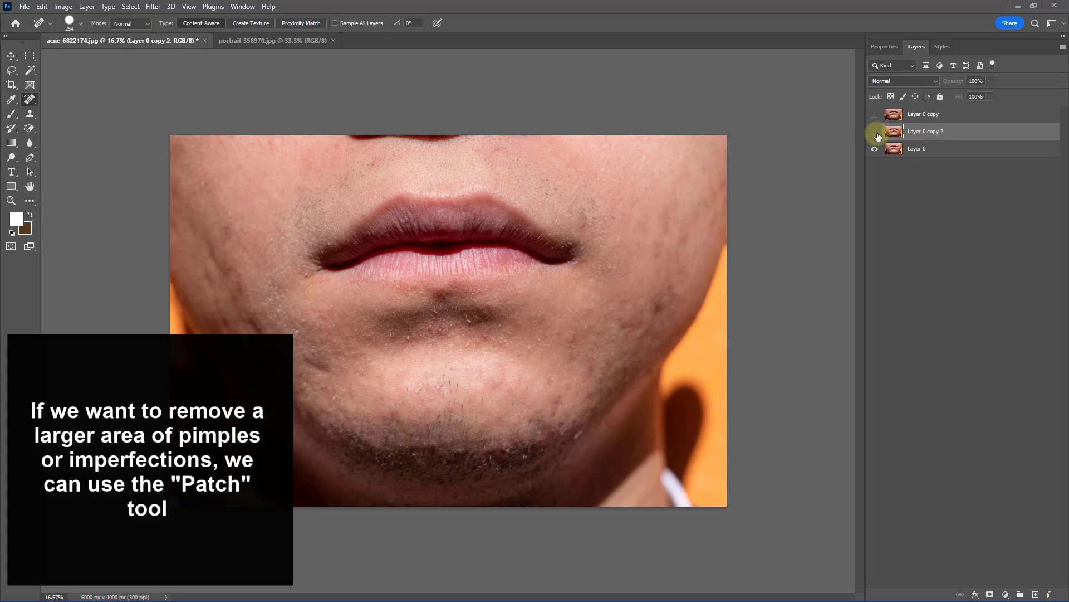
Step: Hide Layer 0 copy 2 and duplicate the original Layer 0 as a fresh retouching layer
click(875, 131)
click(900, 148)
key(ctrl+j)
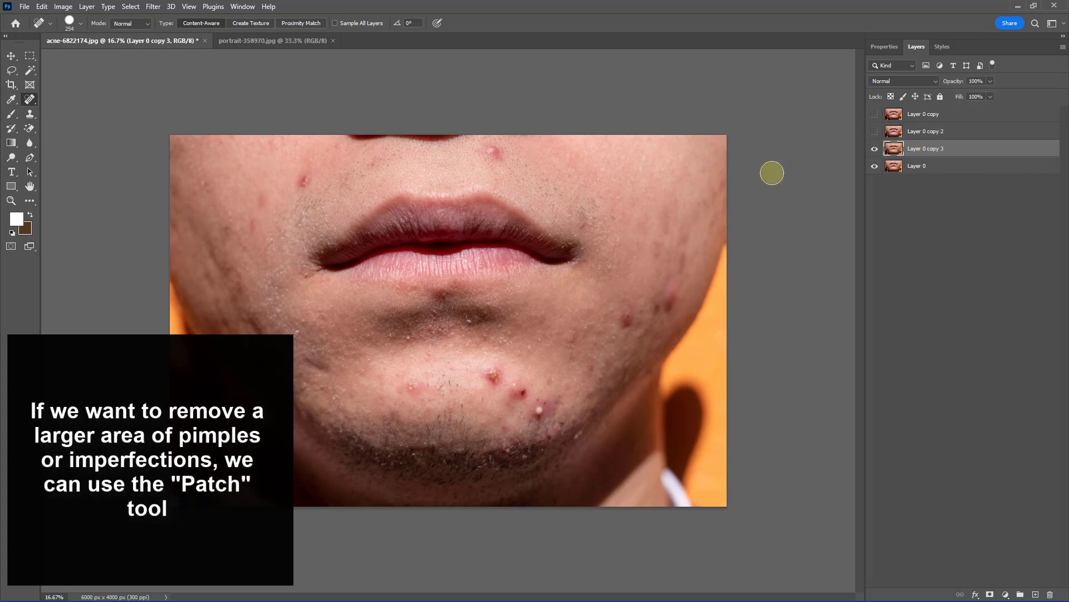
Step: Replace the outlined pimple areas on the chin with nearby clean skin using the Patch tool
right_click(31, 101)
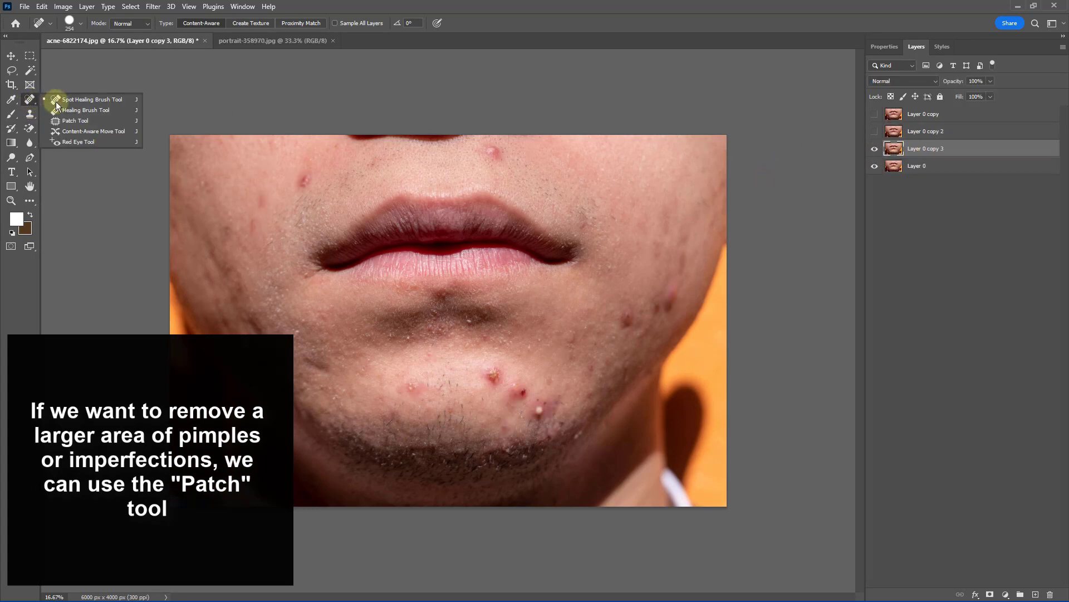
click(67, 118)
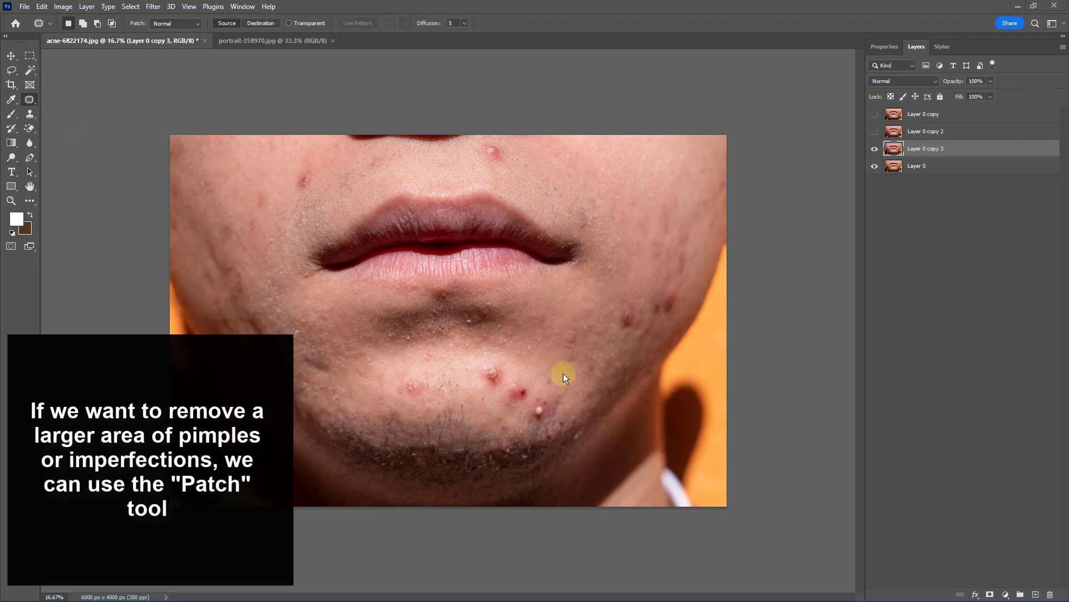
mouse_move(536, 384)
mouse_down()
mouse_move(505, 399)
mouse_move(516, 418)
mouse_move(532, 429)
mouse_move(560, 415)
mouse_move(543, 381)
mouse_move(559, 408)
mouse_move(379, 392)
mouse_move(405, 373)
mouse_move(399, 392)
mouse_move(424, 406)
mouse_move(431, 383)
mouse_move(363, 387)
mouse_up()
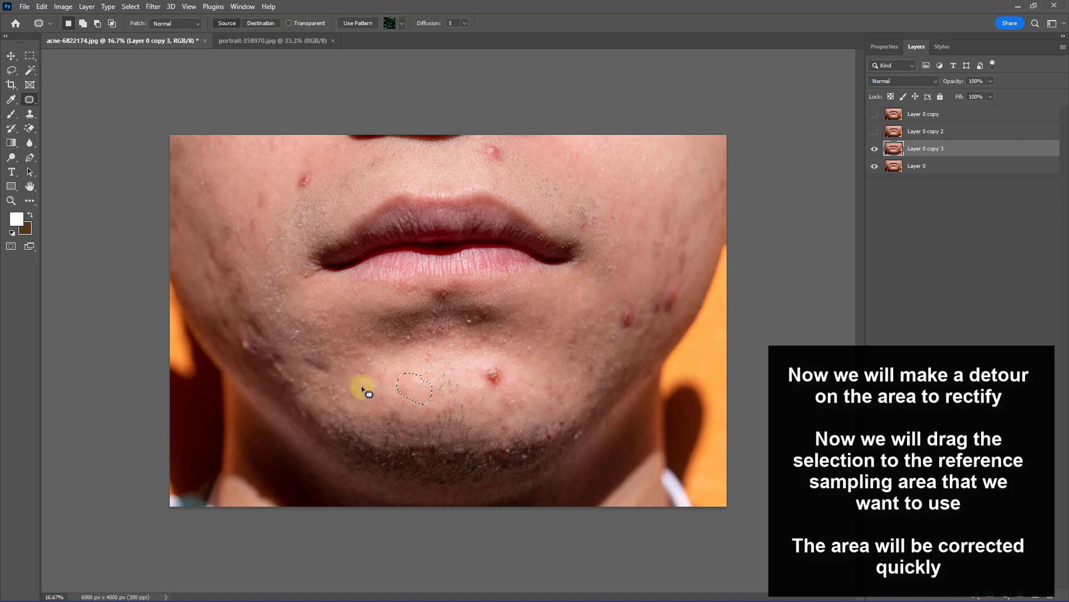
mouse_move(491, 369)
mouse_down()
mouse_move(509, 390)
mouse_move(511, 375)
mouse_move(549, 369)
mouse_up()
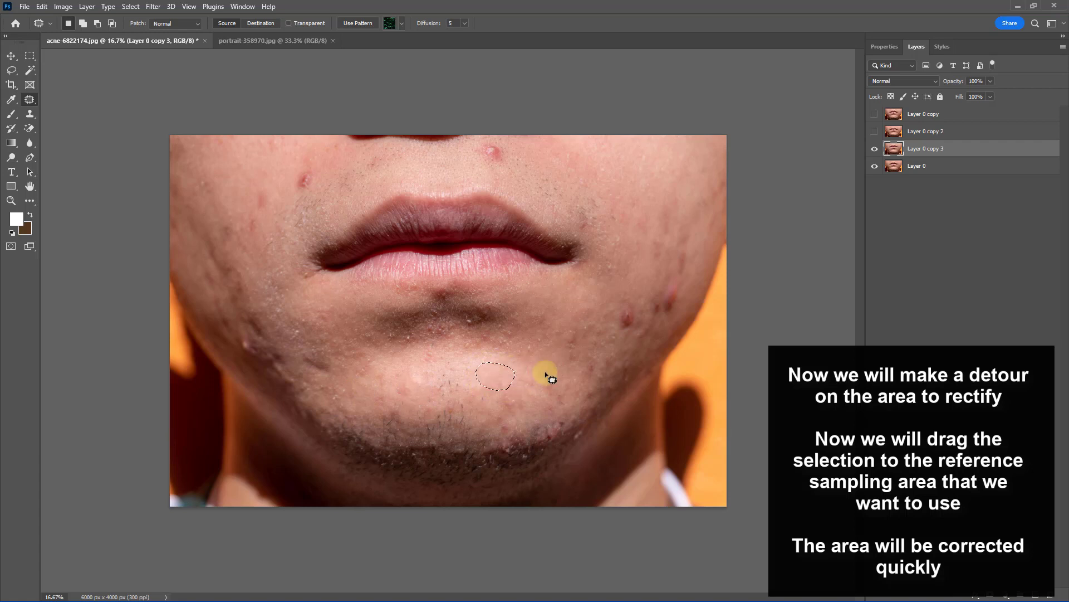
Step: Patch the blemish on the right cheek and the one above the upper lip with adjacent clear skin
drag(632, 287, 620, 333)
drag(636, 290, 640, 244)
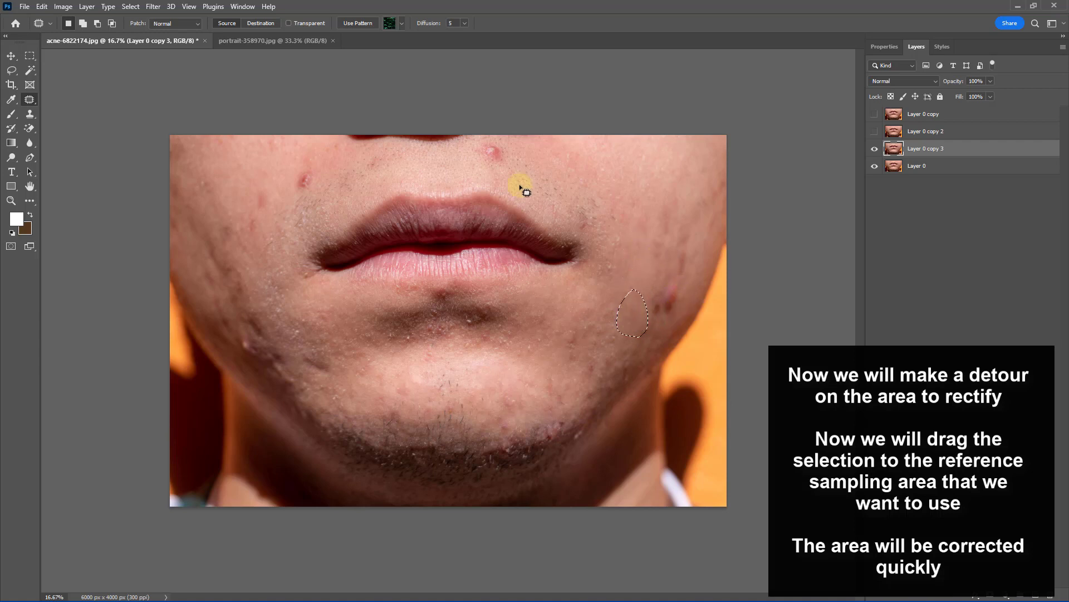
mouse_move(505, 149)
mouse_down()
mouse_move(483, 143)
mouse_move(540, 186)
mouse_up()
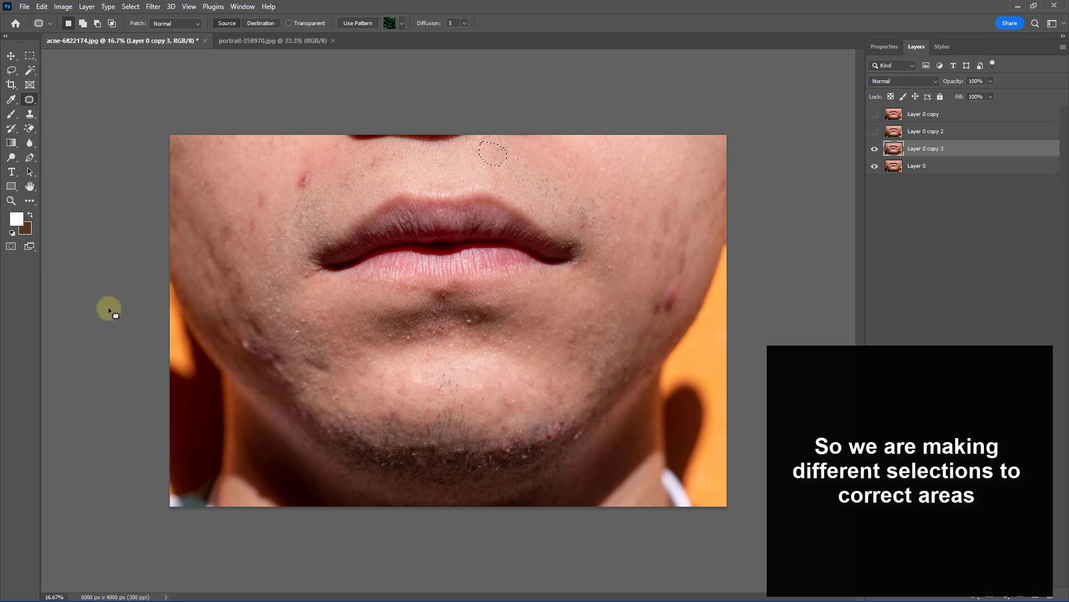
Step: Patch the red pimple and the mark below it on the photo's left cheek, fading the last patch to 56% opacity before deselecting
mouse_move(316, 170)
mouse_down()
mouse_move(305, 192)
mouse_move(310, 165)
mouse_up()
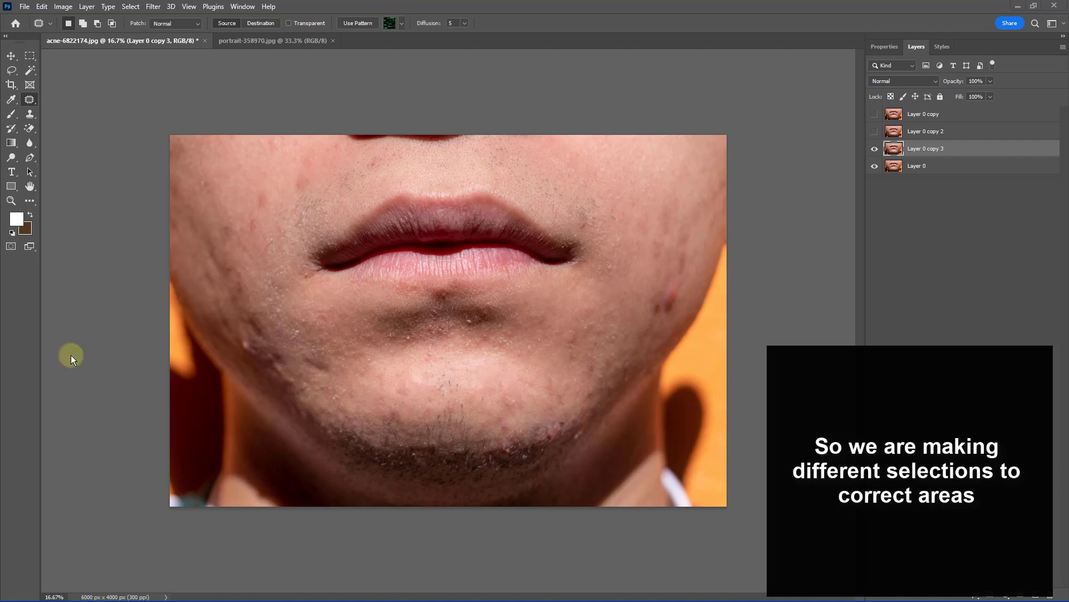
mouse_move(269, 229)
mouse_down()
mouse_move(267, 199)
mouse_move(245, 229)
mouse_move(269, 198)
mouse_move(262, 216)
mouse_up()
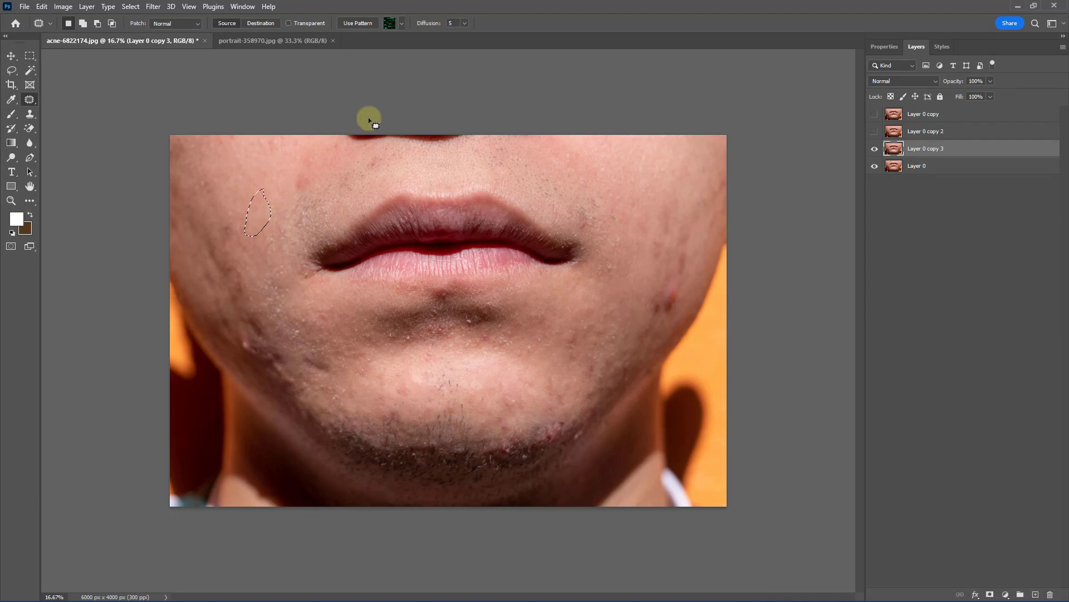
key(ctrl+shift+f)
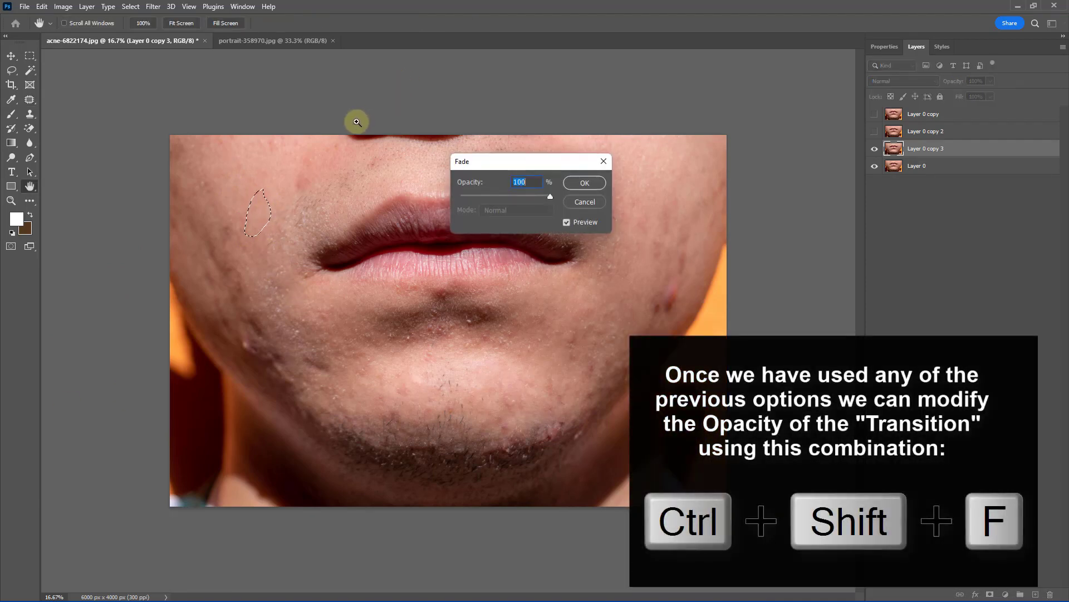
drag(524, 194, 481, 195)
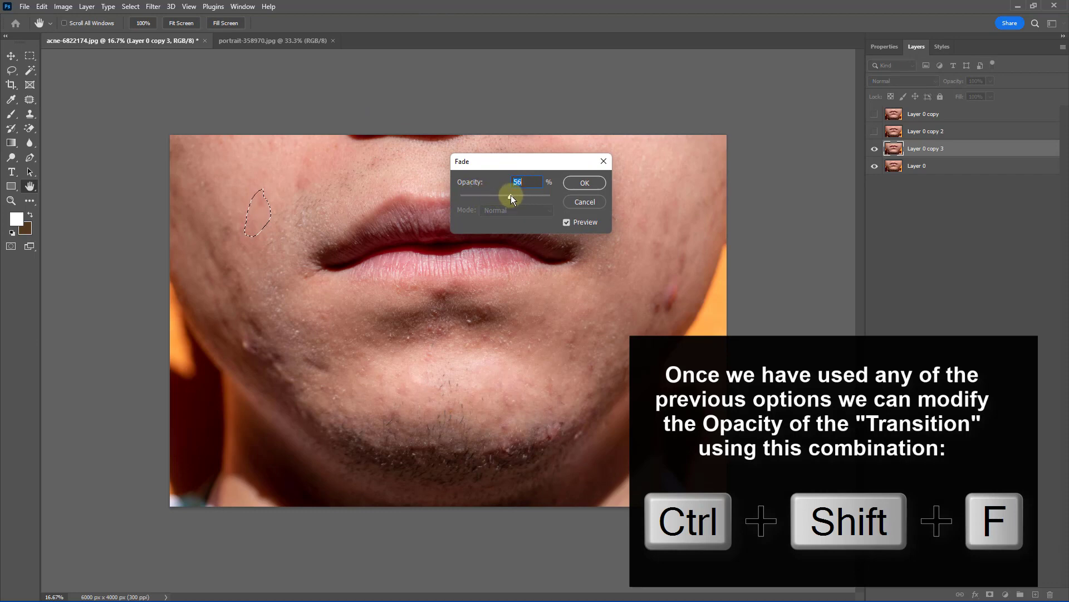
click(583, 183)
key(j)
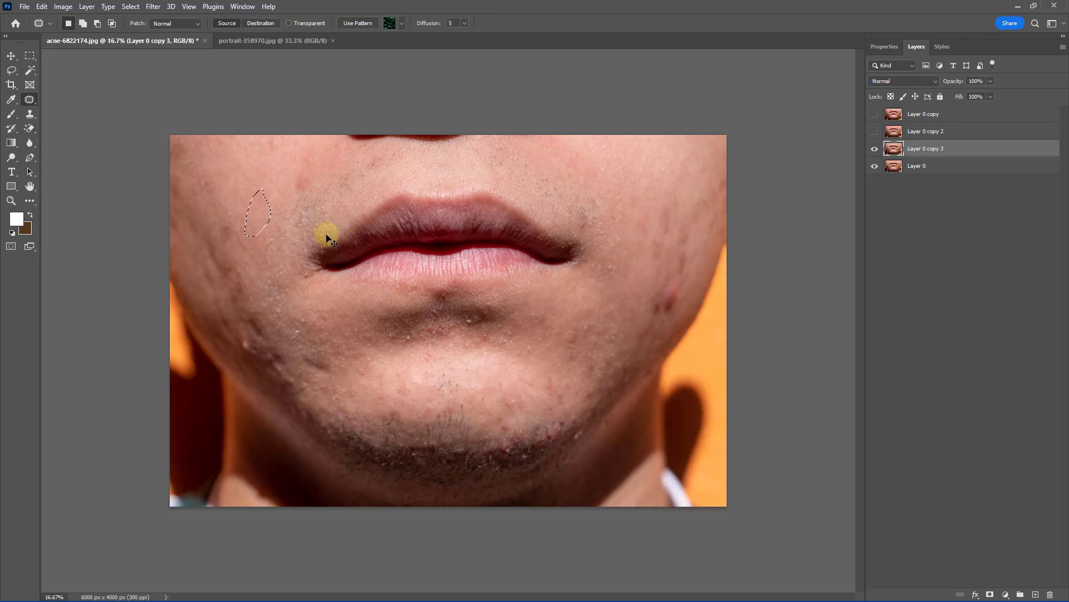
key(ctrl+d)
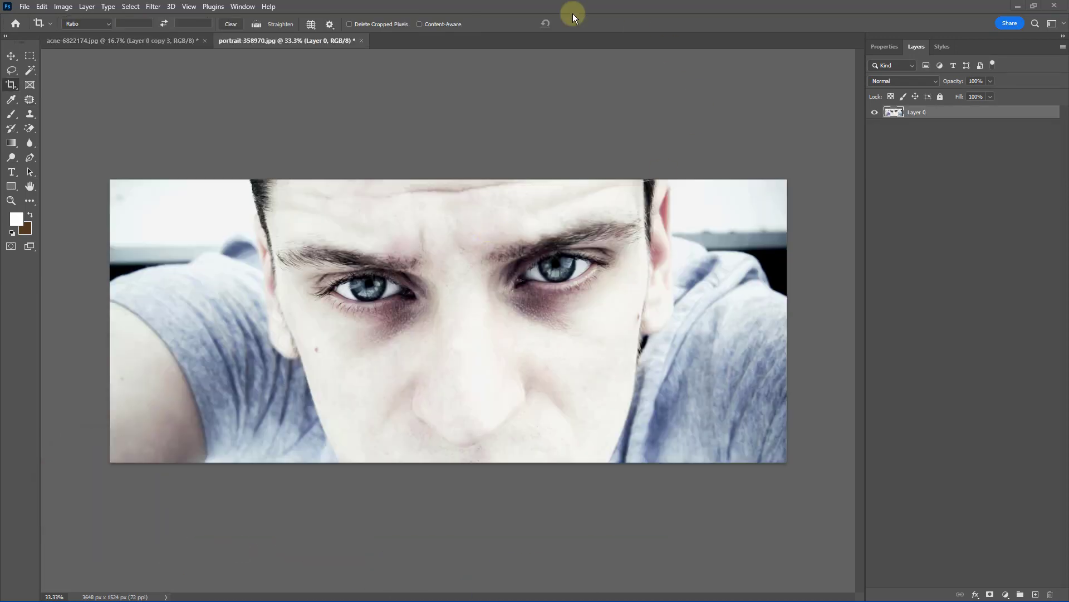
Step: Duplicate Layer 0 of portrait-358970.jpg as a separate retouching layer
click(12, 58)
click(396, 90)
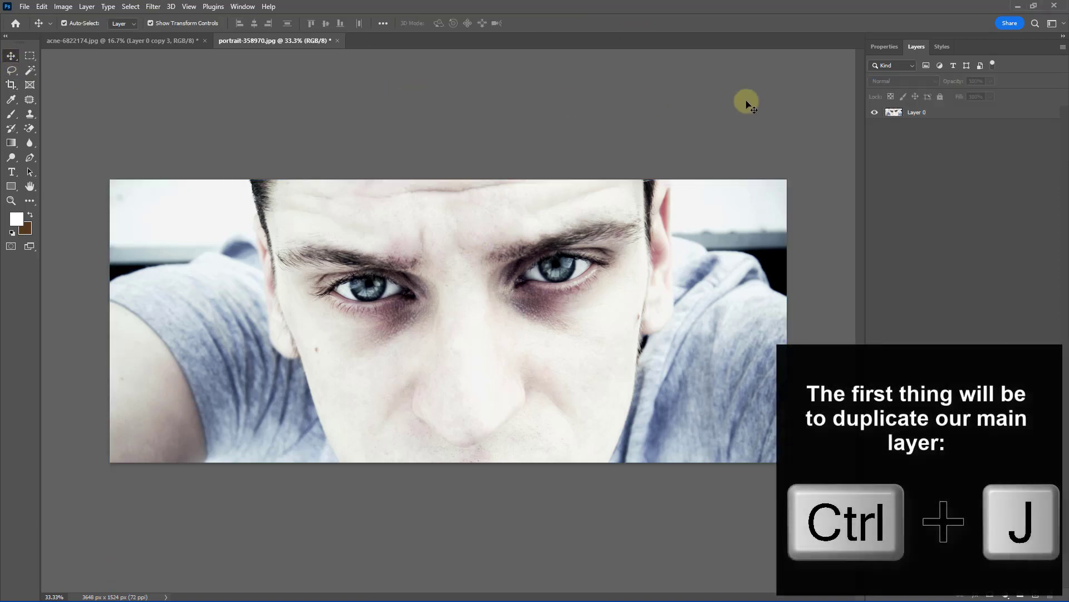
click(946, 118)
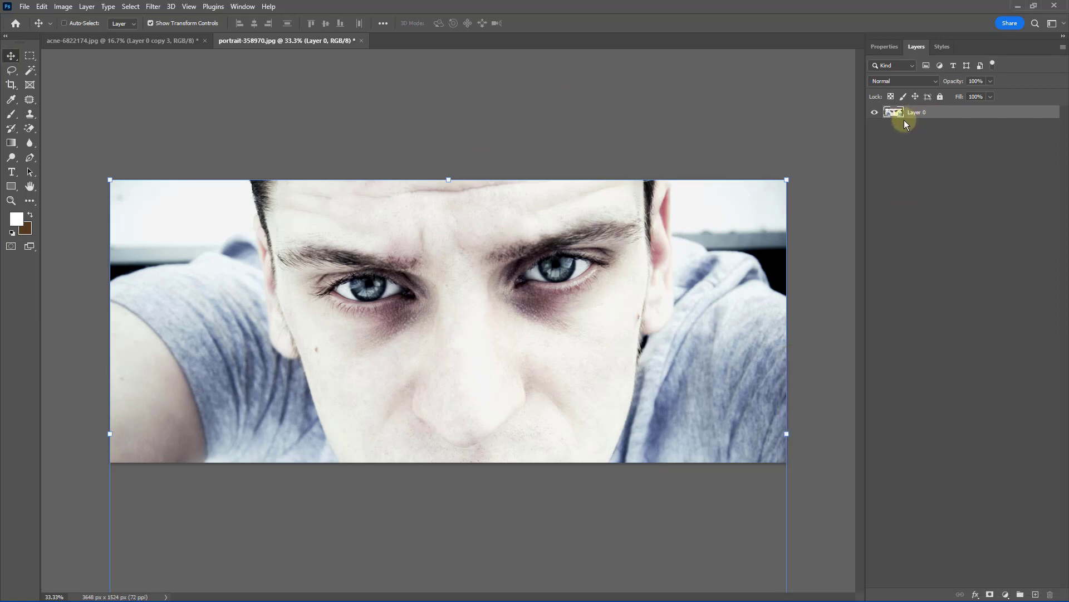
key(ctrl+j)
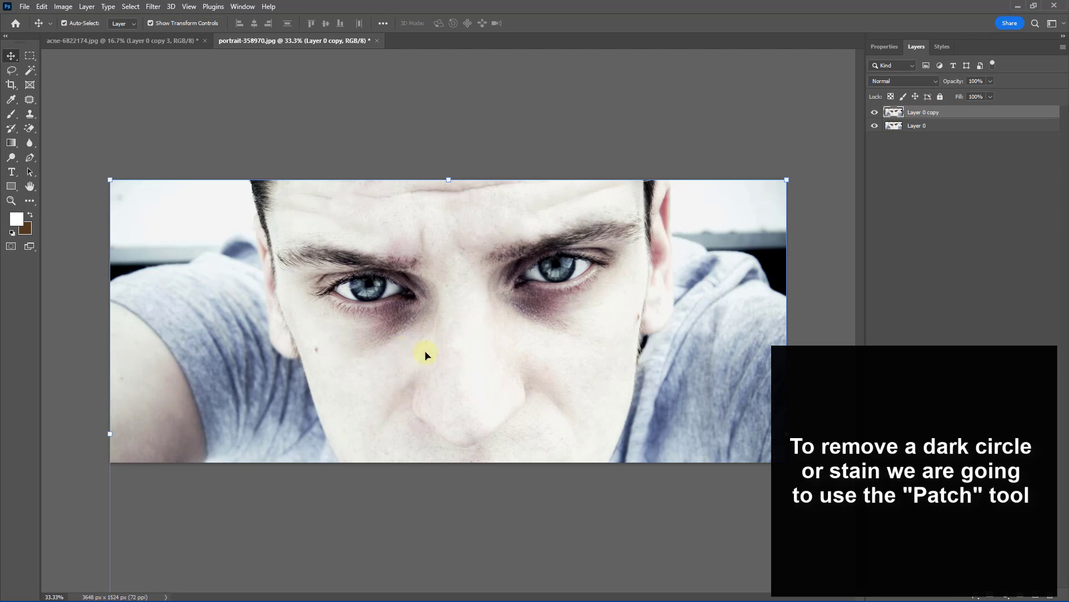
Step: Replace the dark circle under the photo's left-hand eye with clear cheek skin from just below using the Patch tool
scroll(427, 355, up, 1)
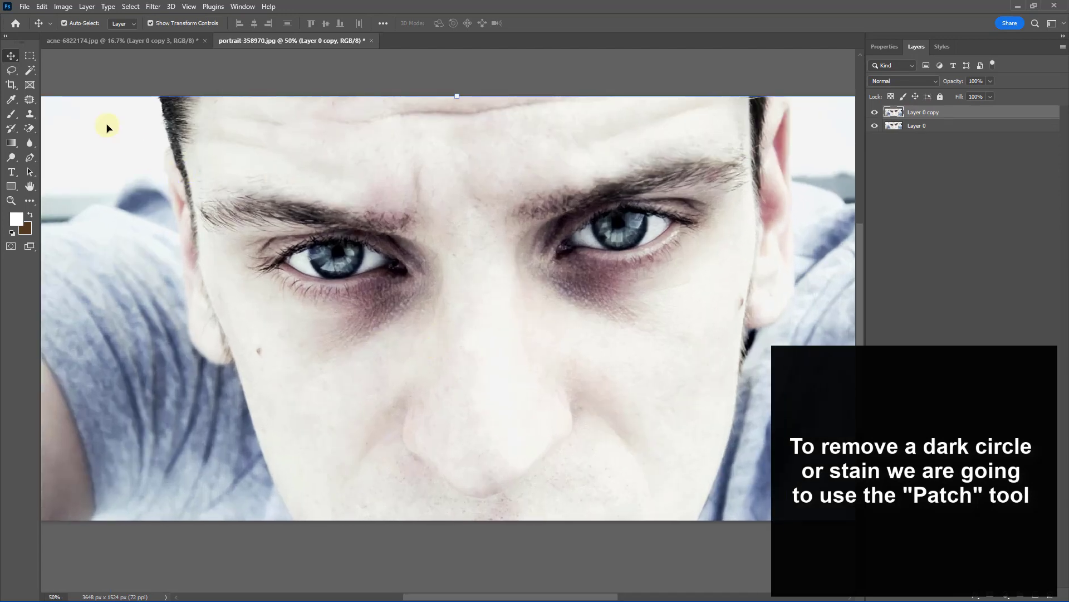
click(29, 100)
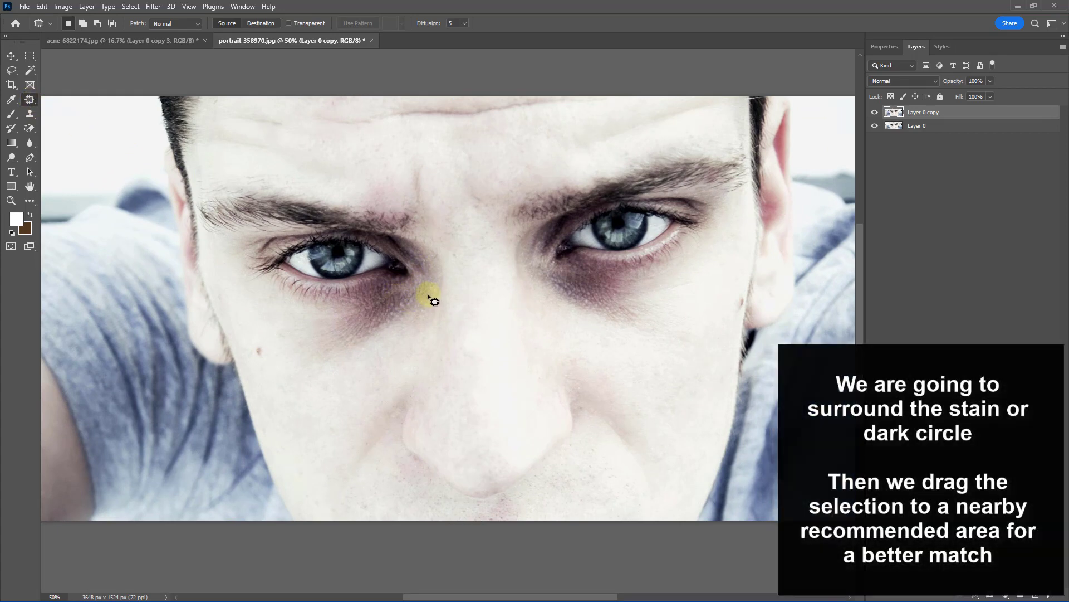
drag(427, 295, 409, 320)
mouse_move(433, 300)
mouse_down()
mouse_move(390, 335)
mouse_move(394, 363)
mouse_up()
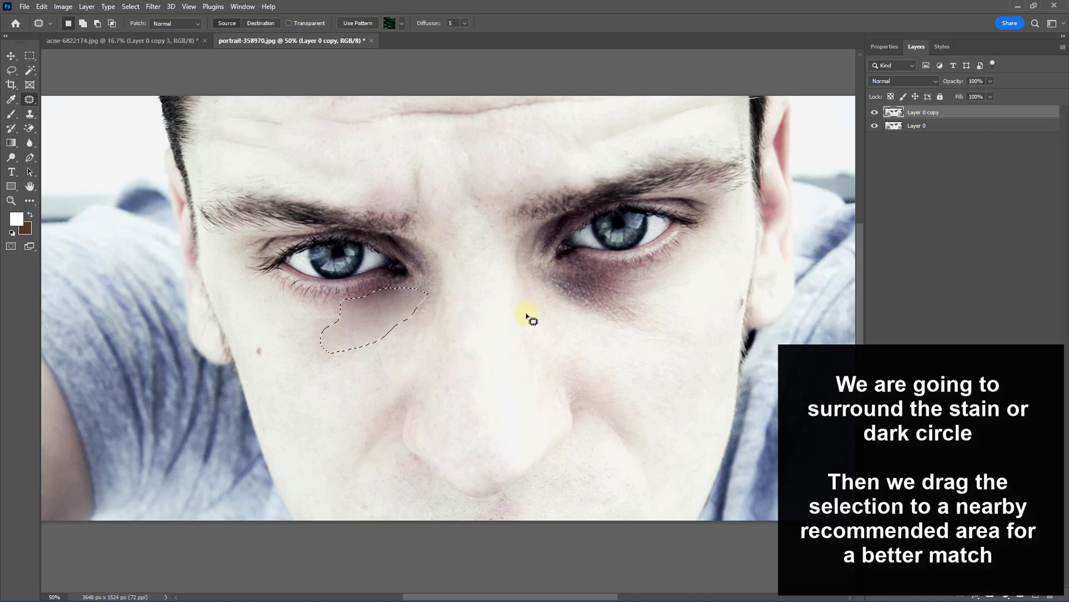
Step: Patch the dark circle under the photo's right-hand eye with clear cheek skin and compare the result with the original
drag(554, 272, 546, 275)
mouse_move(635, 300)
mouse_down()
mouse_move(631, 274)
mouse_move(554, 273)
mouse_up()
drag(581, 289, 602, 333)
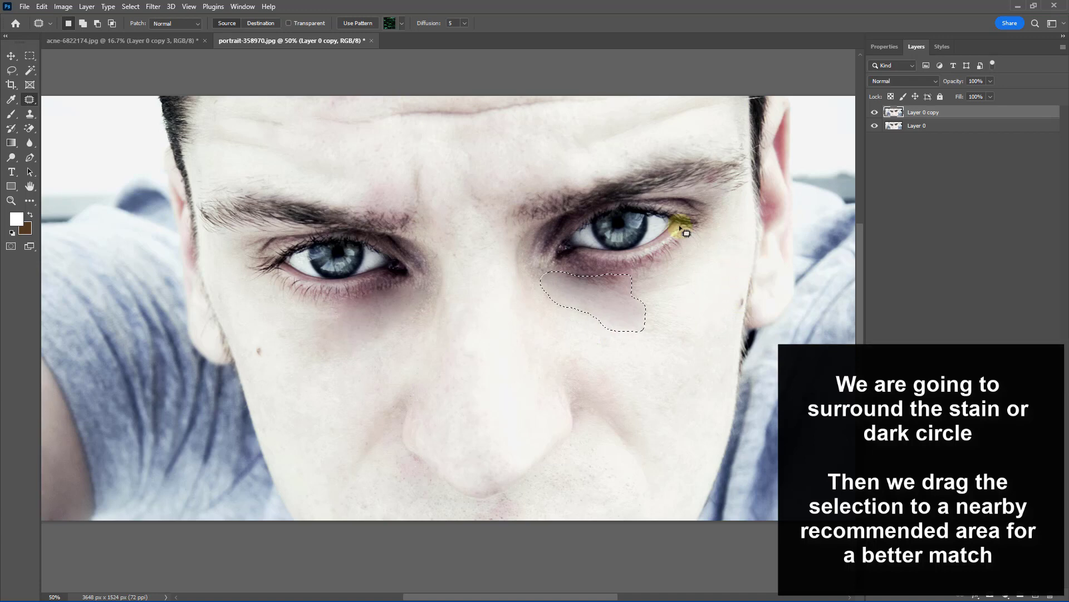
click(874, 113)
click(875, 113)
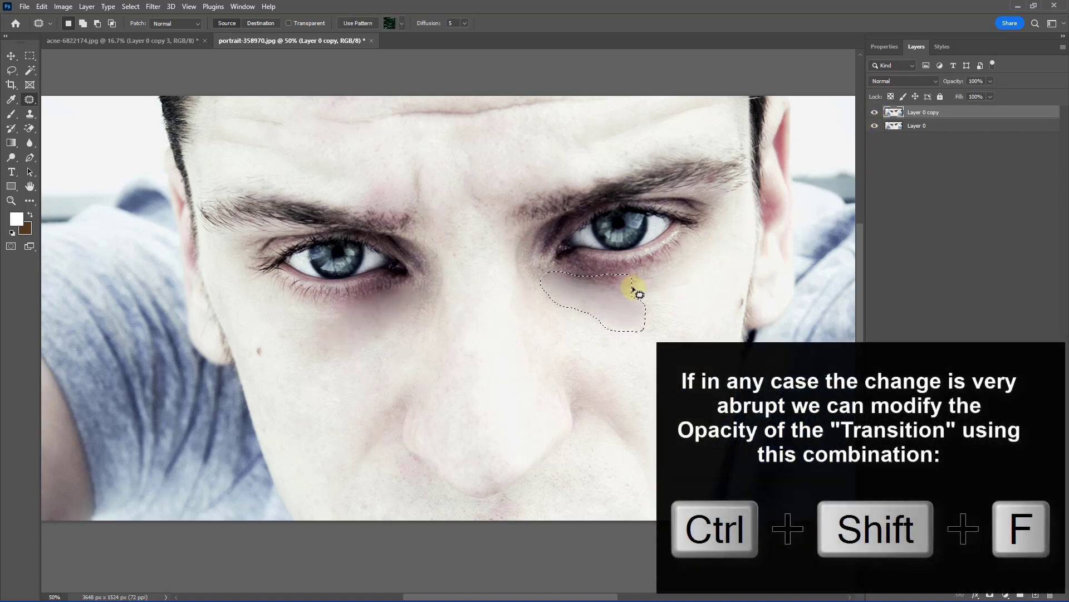
Step: Fade the last patch under the right-hand eye to 78% opacity and clear the selection
key(ctrl+shift+f)
drag(514, 195, 530, 196)
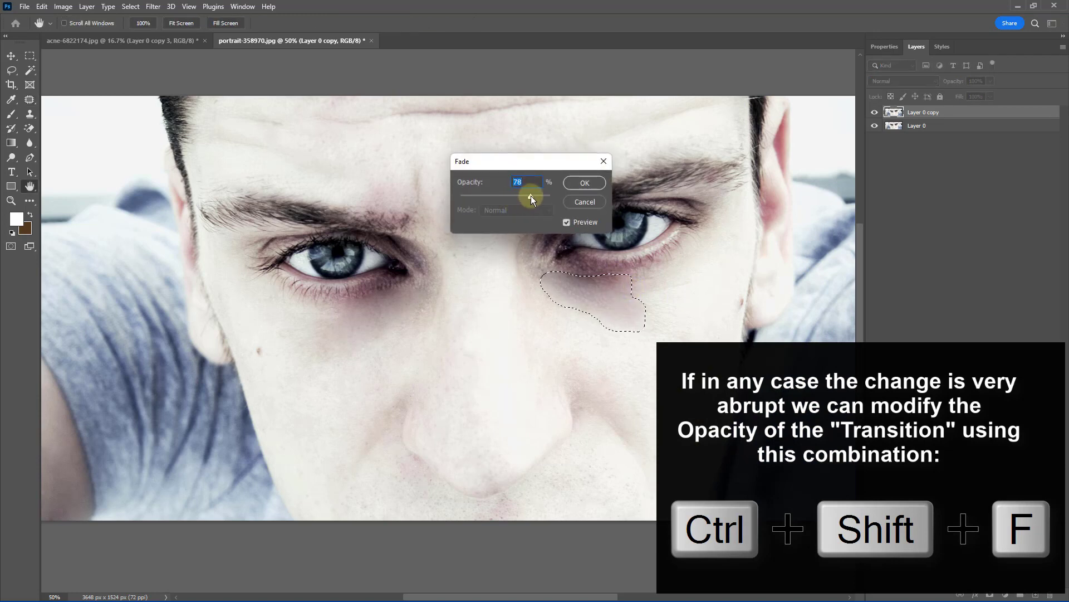
click(589, 184)
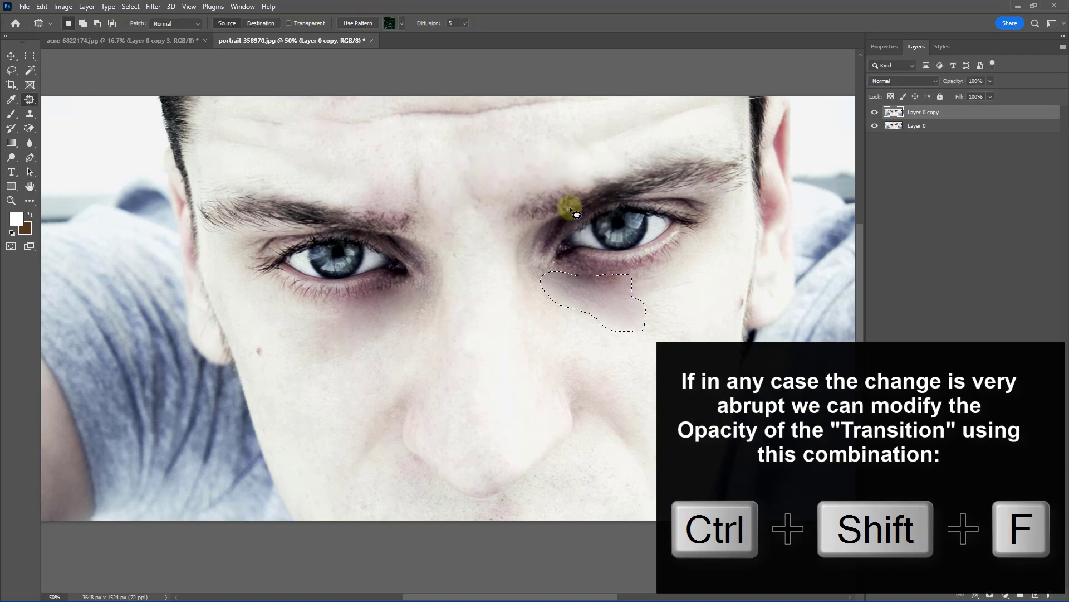
click(301, 337)
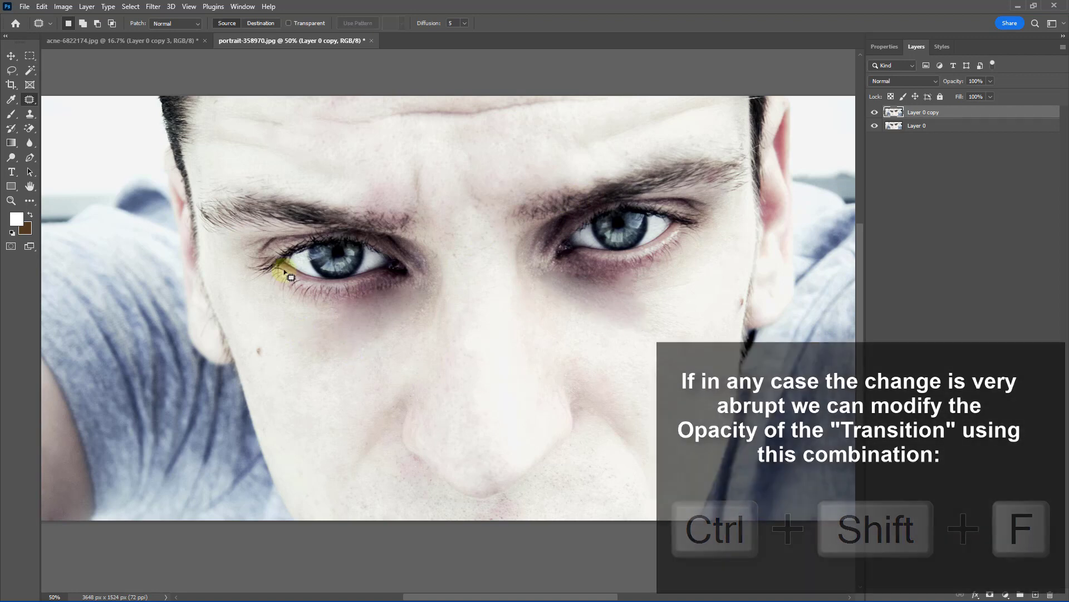
Step: Compare the patched Layer 0 copy with the original by toggling its visibility, both close up and with the whole photo in view
click(874, 112)
click(874, 112)
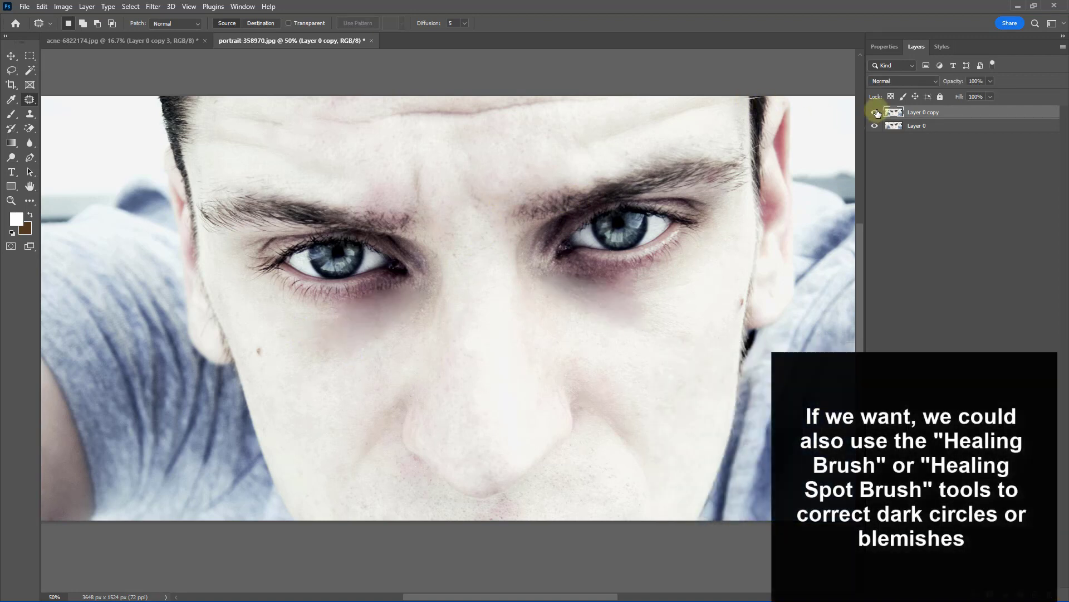
click(874, 112)
click(874, 112)
key(ctrl+minus)
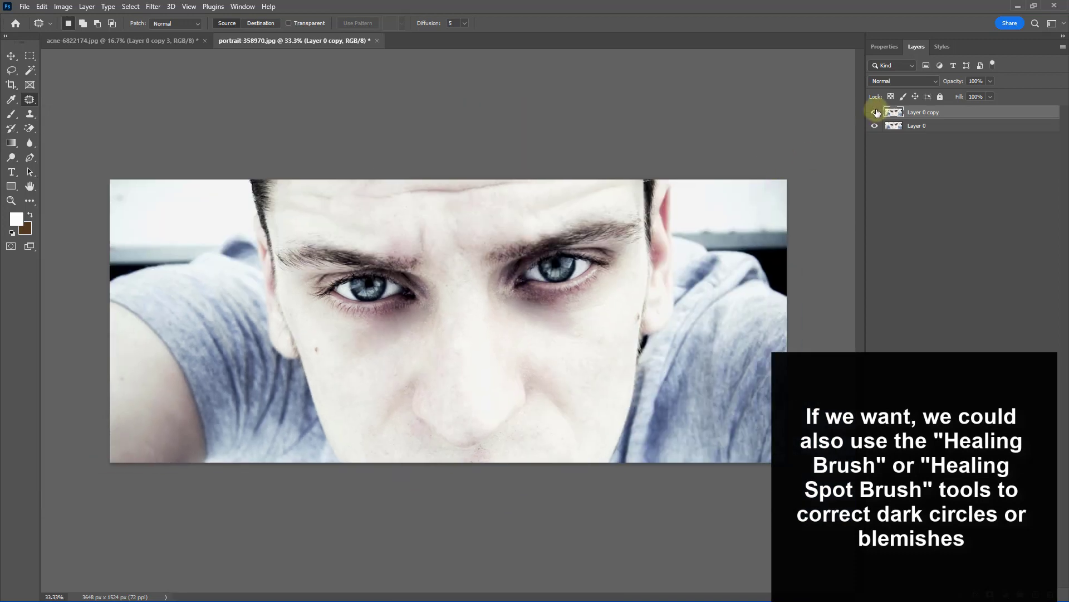
click(874, 112)
click(874, 112)
Step: Hide Layer 0 copy and duplicate the original Layer 0 for a second dark-circle retouch
click(874, 112)
click(889, 129)
key(ctrl+j)
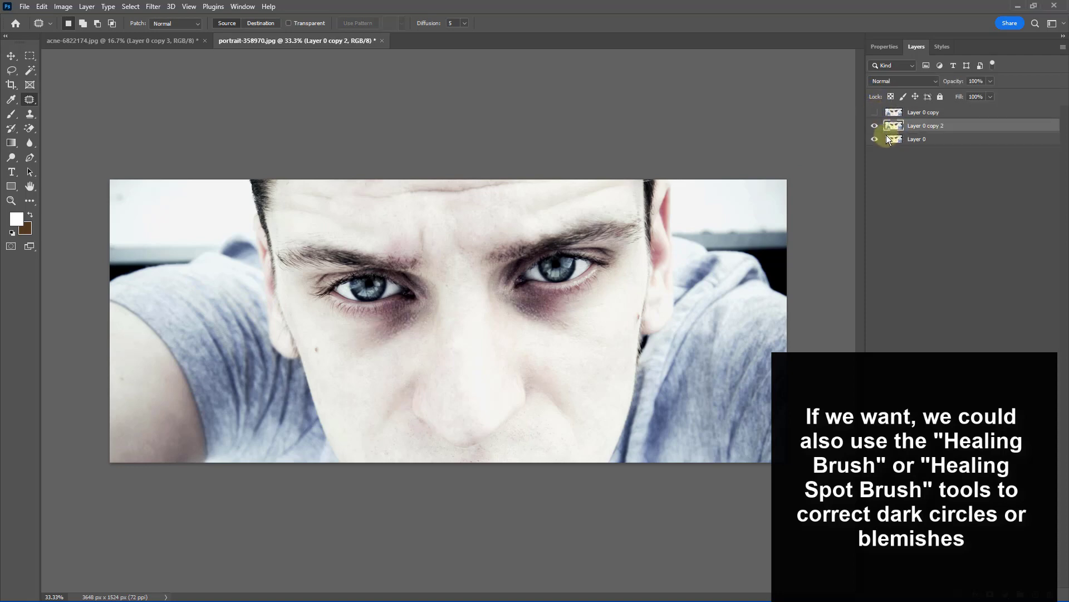
Step: Lighten the dark circle under the photo's left-hand eye on Layer 0 copy 2 with Healing Brush passes of clear skin
click(26, 101)
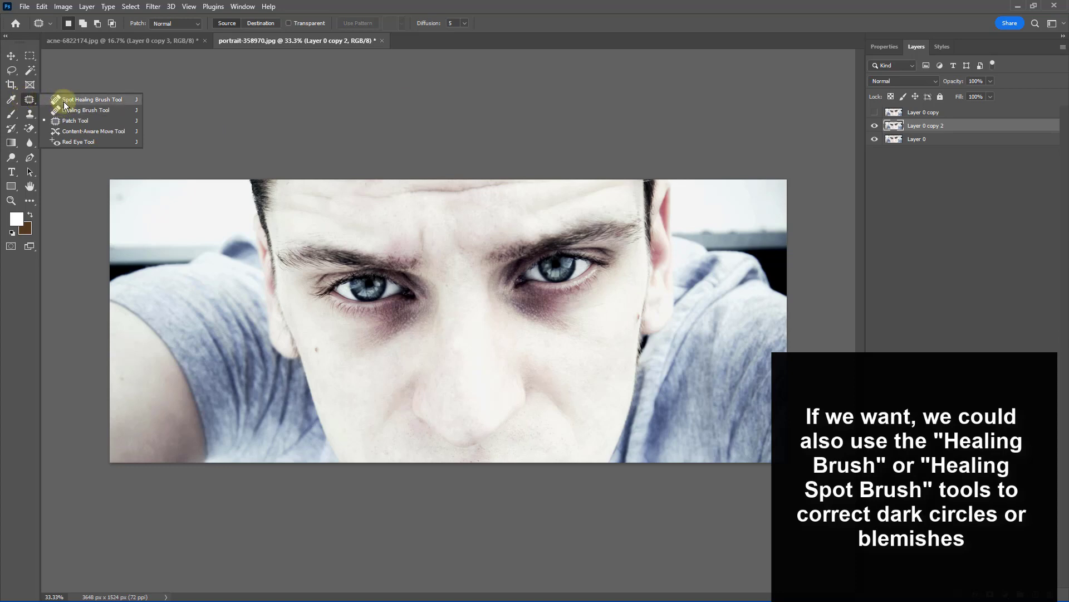
click(74, 112)
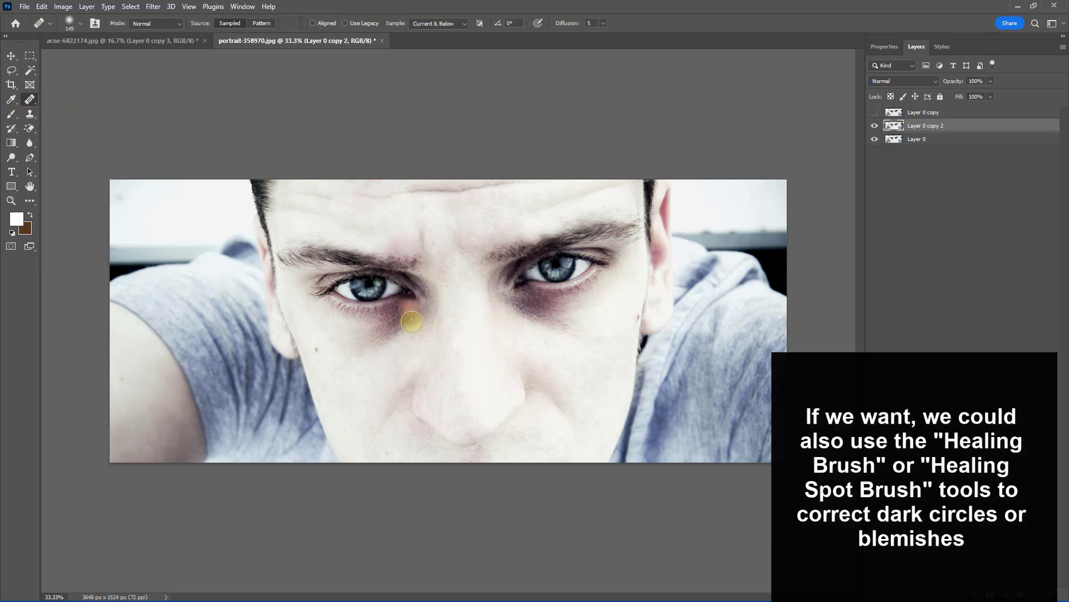
scroll(410, 322, up, 1)
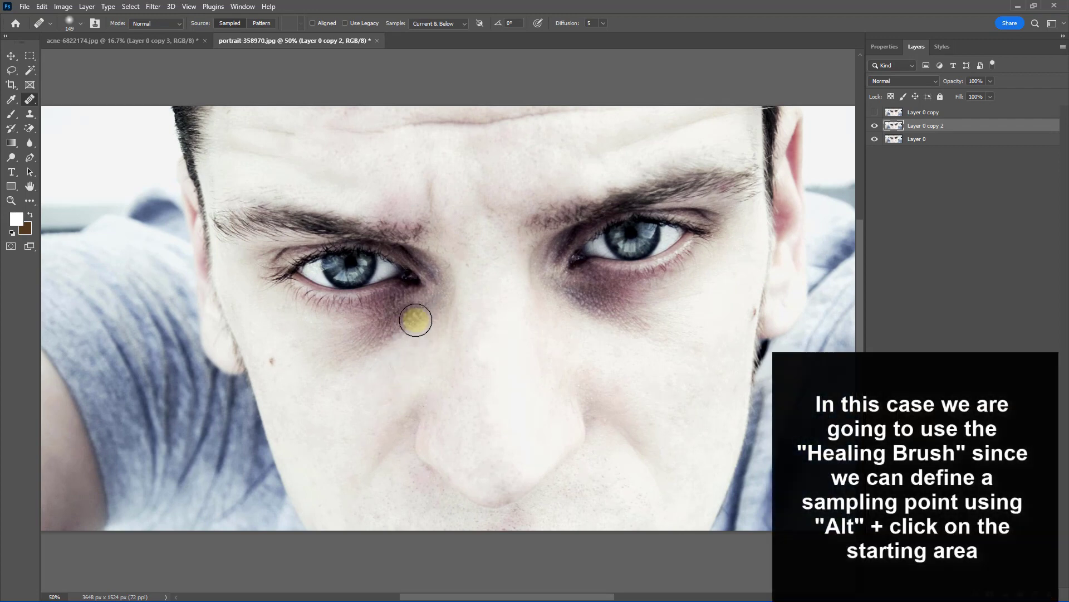
drag(416, 320, 349, 365)
mouse_move(421, 306)
mouse_down()
mouse_move(365, 340)
mouse_move(341, 347)
mouse_move(399, 315)
mouse_move(336, 334)
mouse_move(365, 335)
mouse_up()
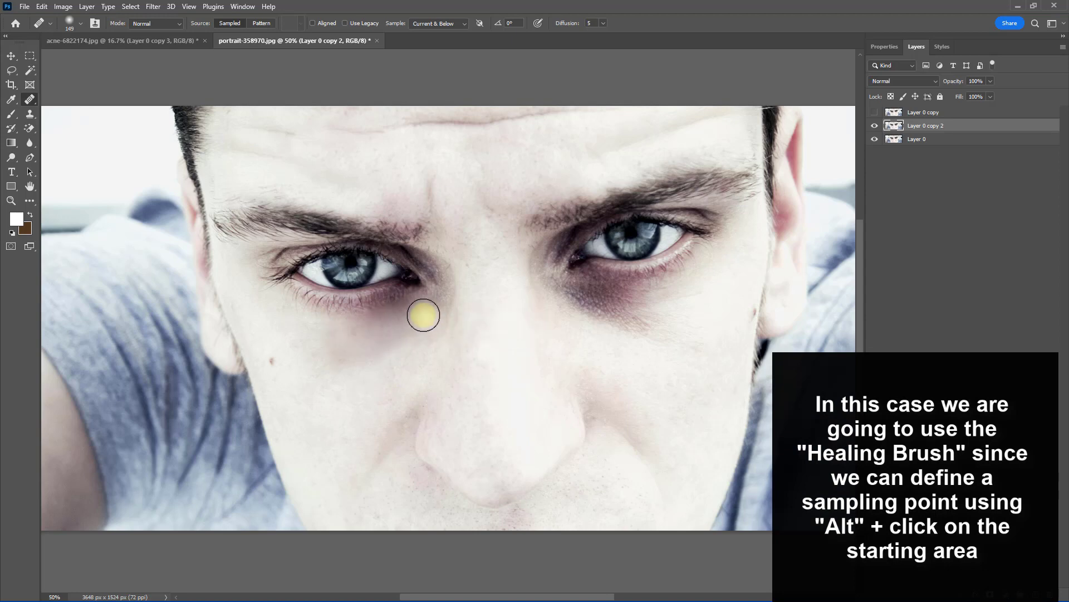
mouse_move(423, 316)
mouse_down()
mouse_move(403, 307)
mouse_move(345, 328)
mouse_up()
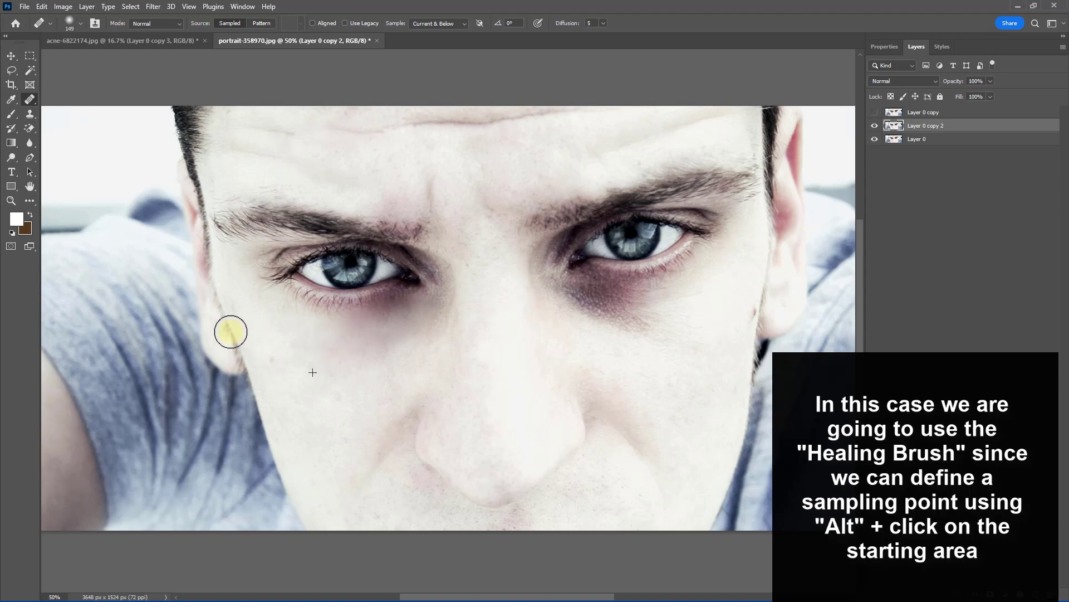
Step: Heal the dark circle under the photo's right-hand eye with the Healing Brush and fade the last stroke to 49% opacity
mouse_move(572, 293)
mouse_down()
mouse_move(703, 331)
mouse_move(593, 291)
mouse_move(720, 316)
mouse_move(571, 310)
mouse_move(699, 344)
mouse_move(594, 312)
mouse_move(685, 323)
mouse_move(645, 324)
mouse_move(587, 303)
mouse_move(690, 301)
mouse_move(600, 313)
mouse_move(576, 301)
mouse_move(698, 311)
mouse_move(623, 321)
mouse_move(569, 297)
mouse_move(672, 299)
mouse_move(686, 312)
mouse_move(595, 311)
mouse_move(569, 323)
mouse_move(653, 350)
mouse_move(667, 335)
mouse_move(616, 311)
mouse_move(647, 299)
mouse_up()
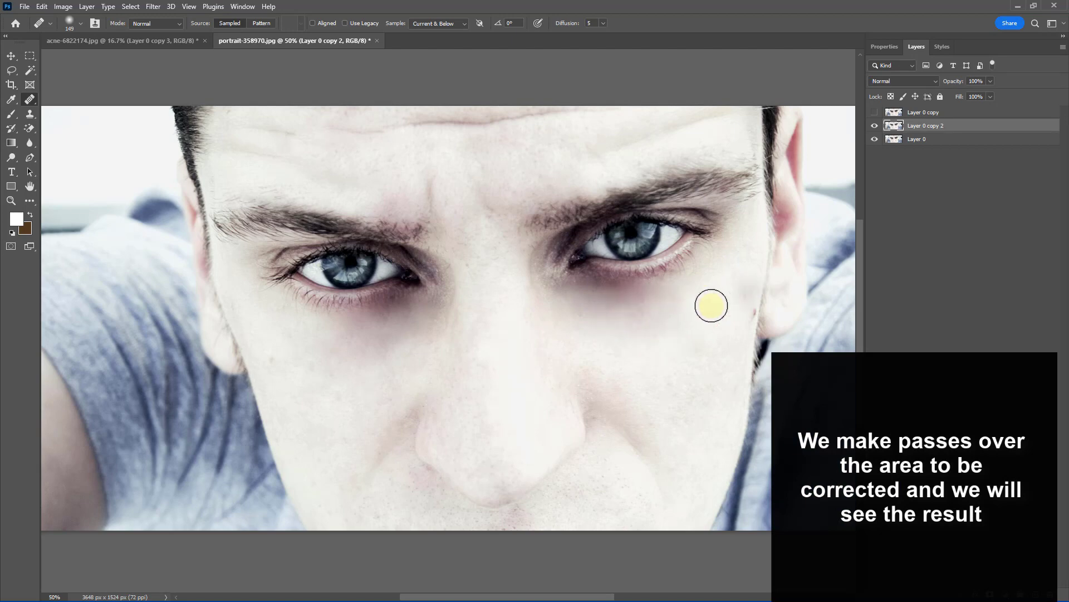
right_click(758, 360)
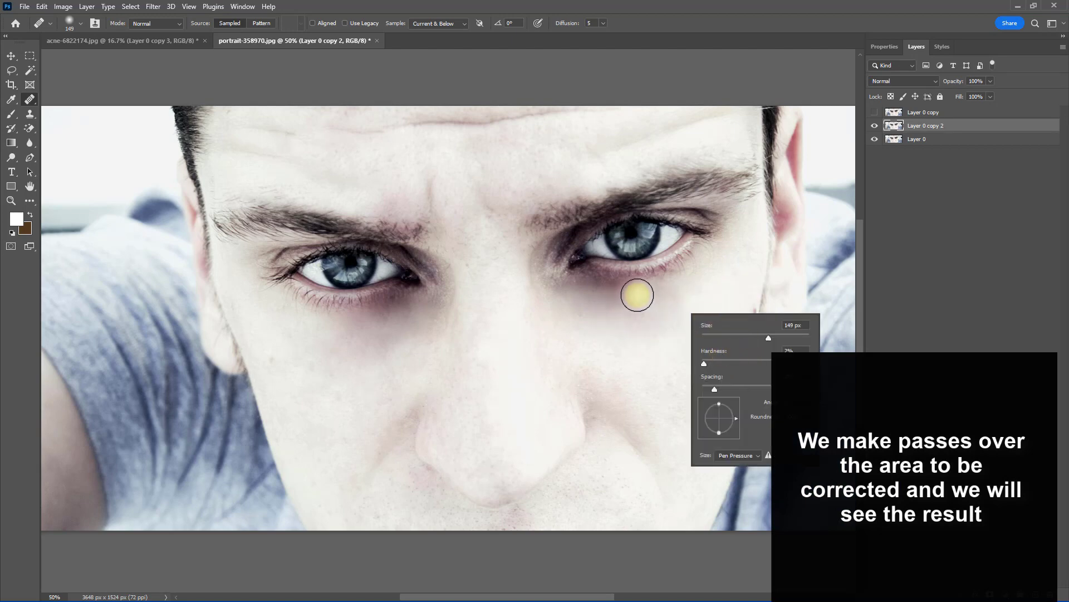
key(Return)
drag(631, 307, 609, 312)
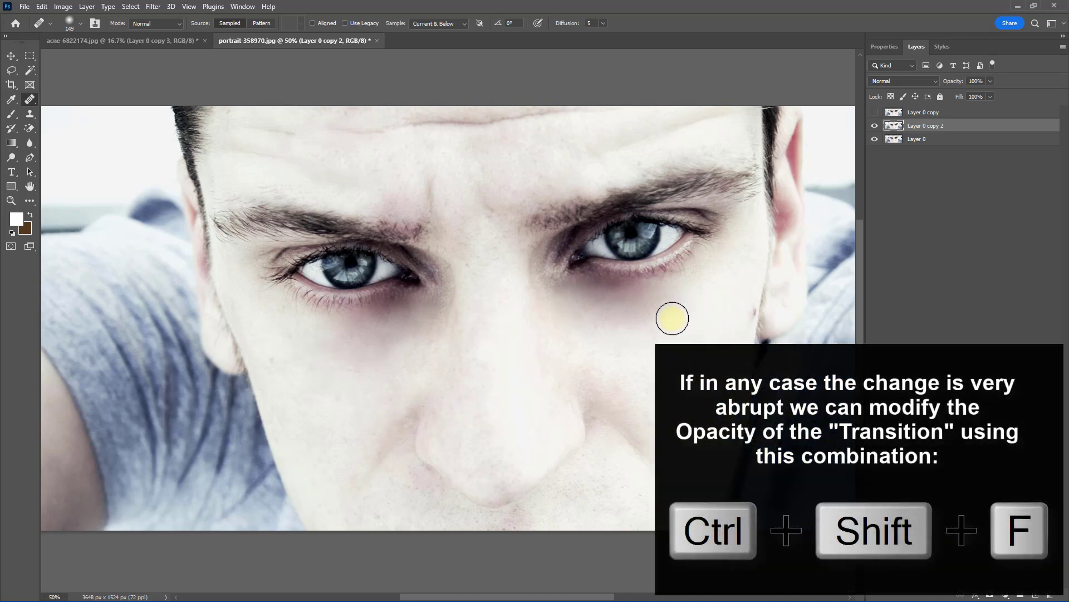
key(ctrl+shift+f)
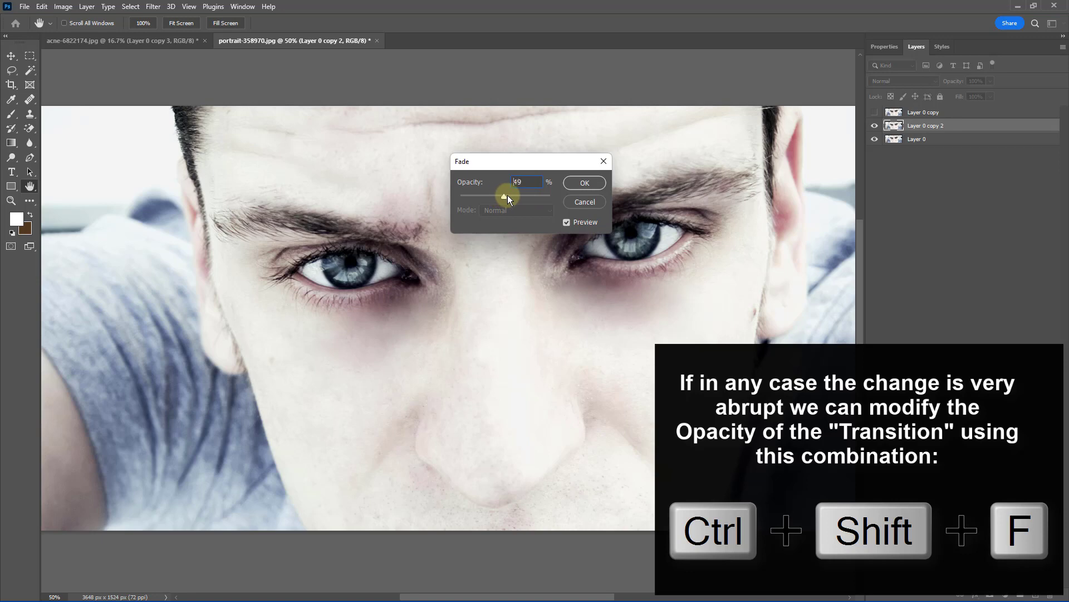
click(577, 183)
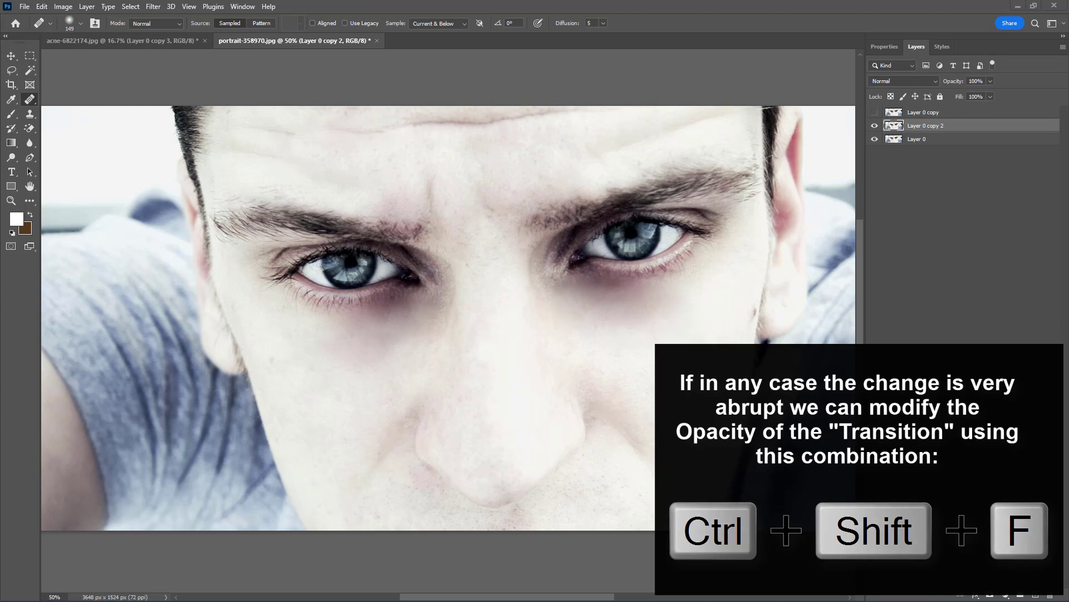
Step: Compare the healed Layer 0 copy 2 with the original by repeatedly toggling its visibility, close up and with the whole photo in view
click(874, 127)
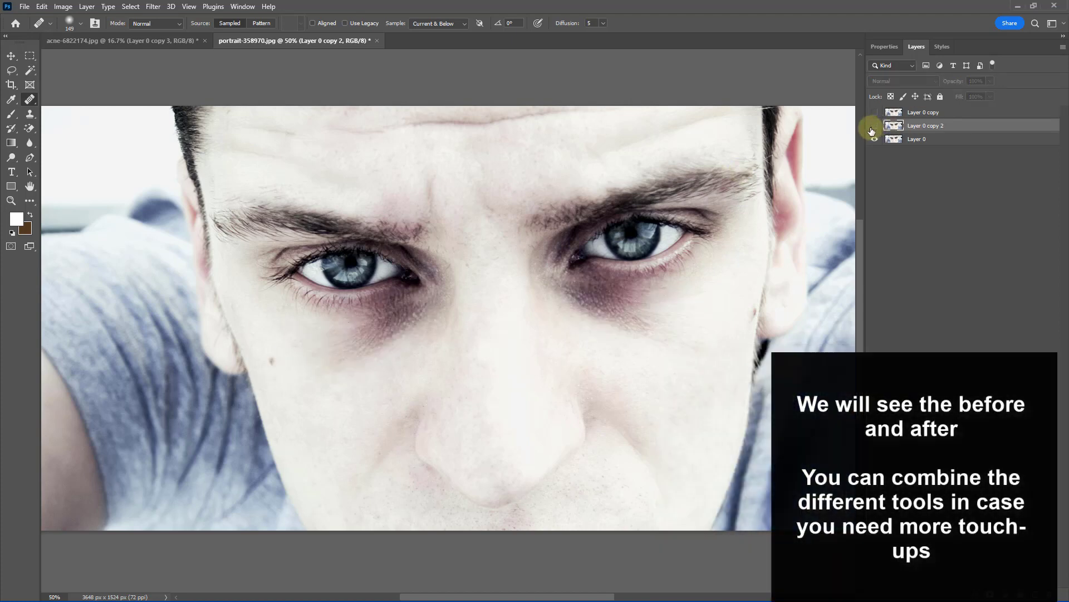
click(874, 127)
key(ctrl+minus)
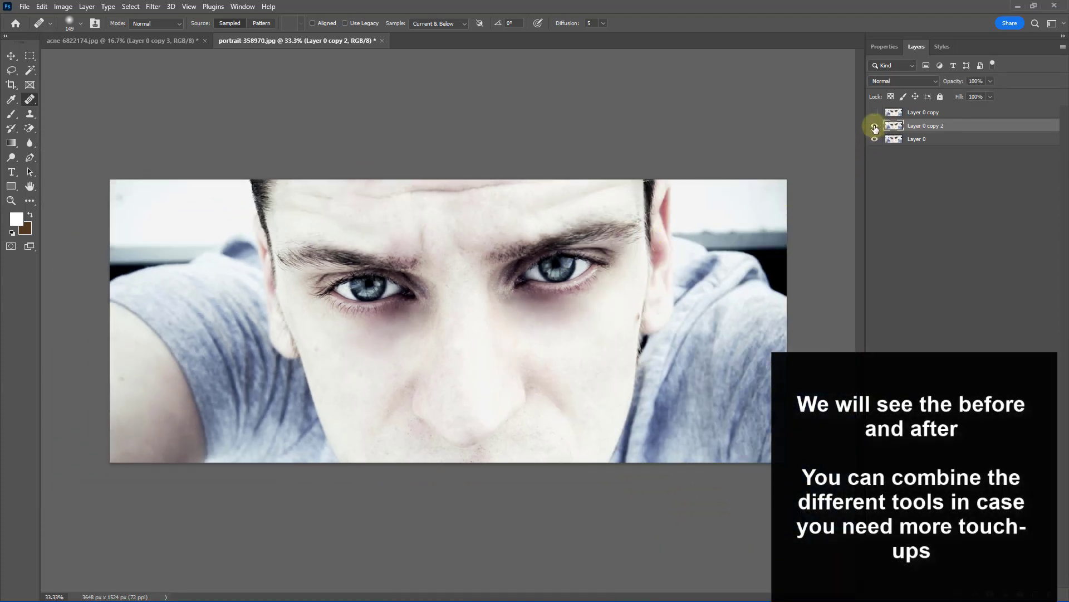
click(875, 126)
click(875, 126)
click(874, 126)
click(875, 128)
click(875, 128)
click(875, 129)
click(875, 128)
click(875, 128)
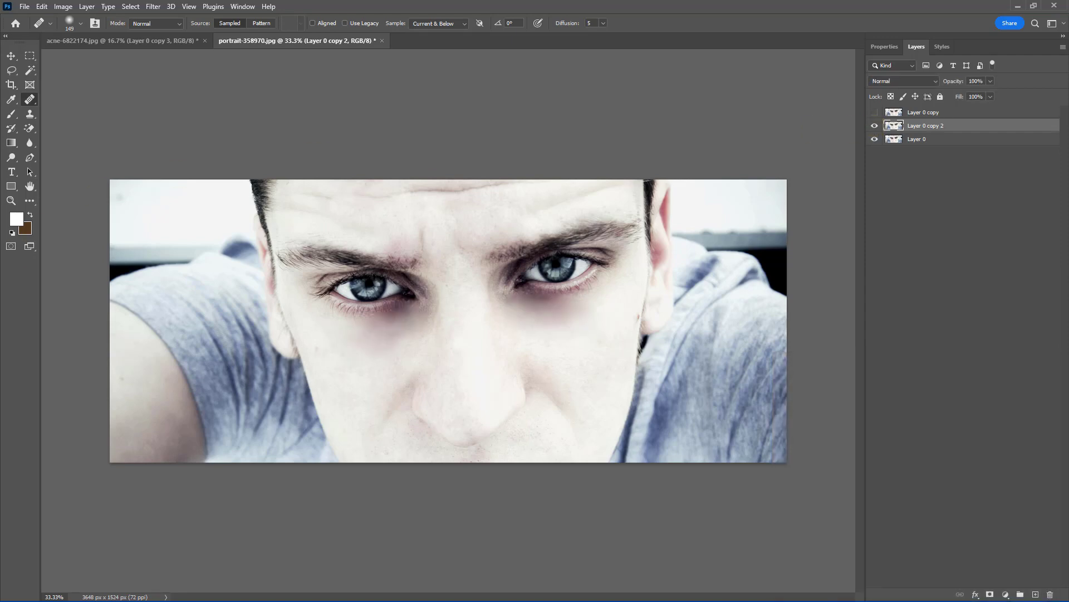